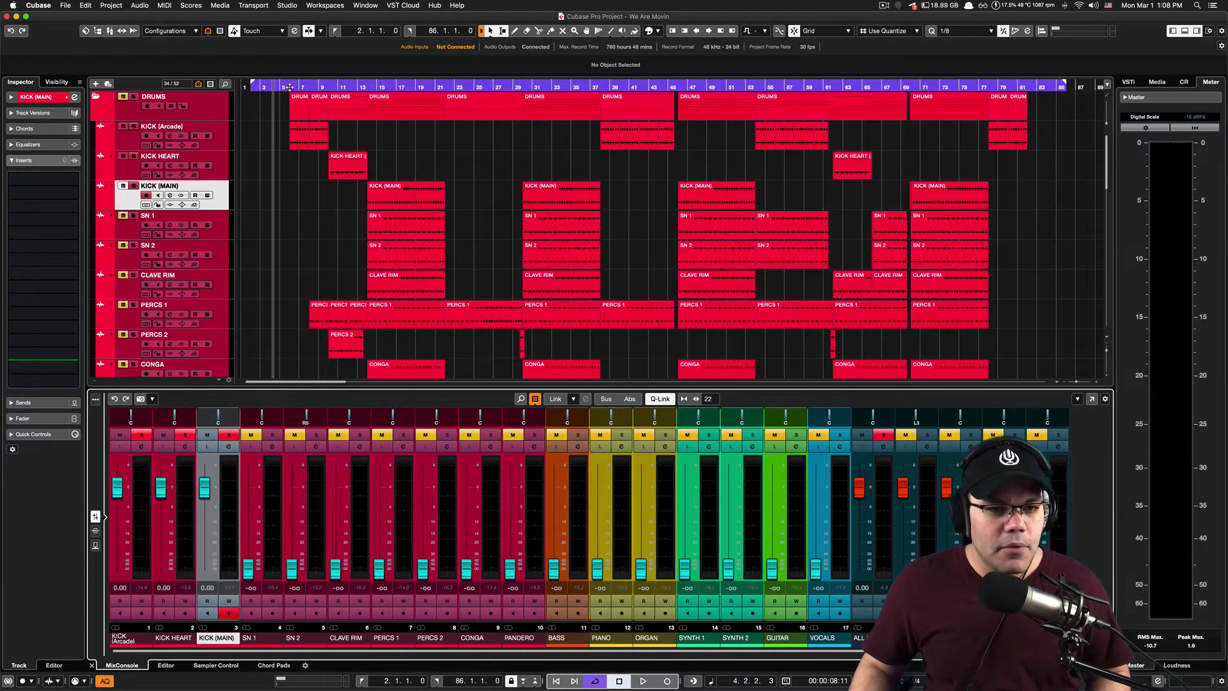
# Play the soloed kick tracks from about bar 6 for a short stretch and stop playback
pyautogui.click(289, 87)
pyautogui.press('space')
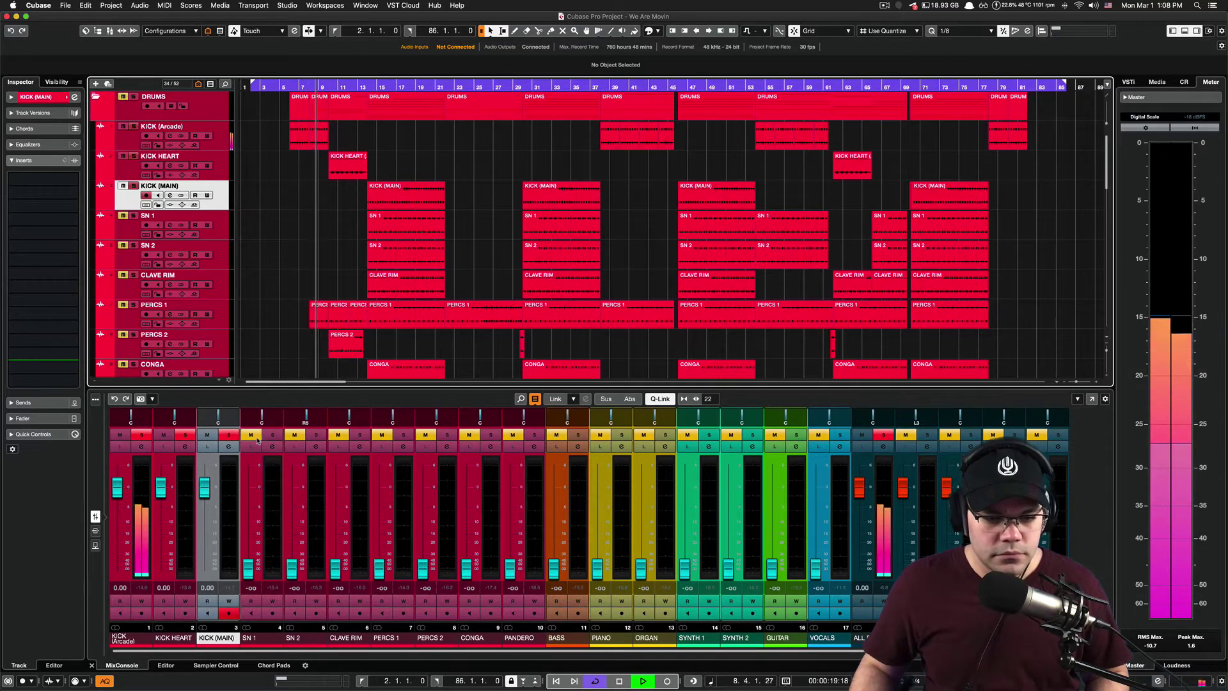
pyautogui.press('space')
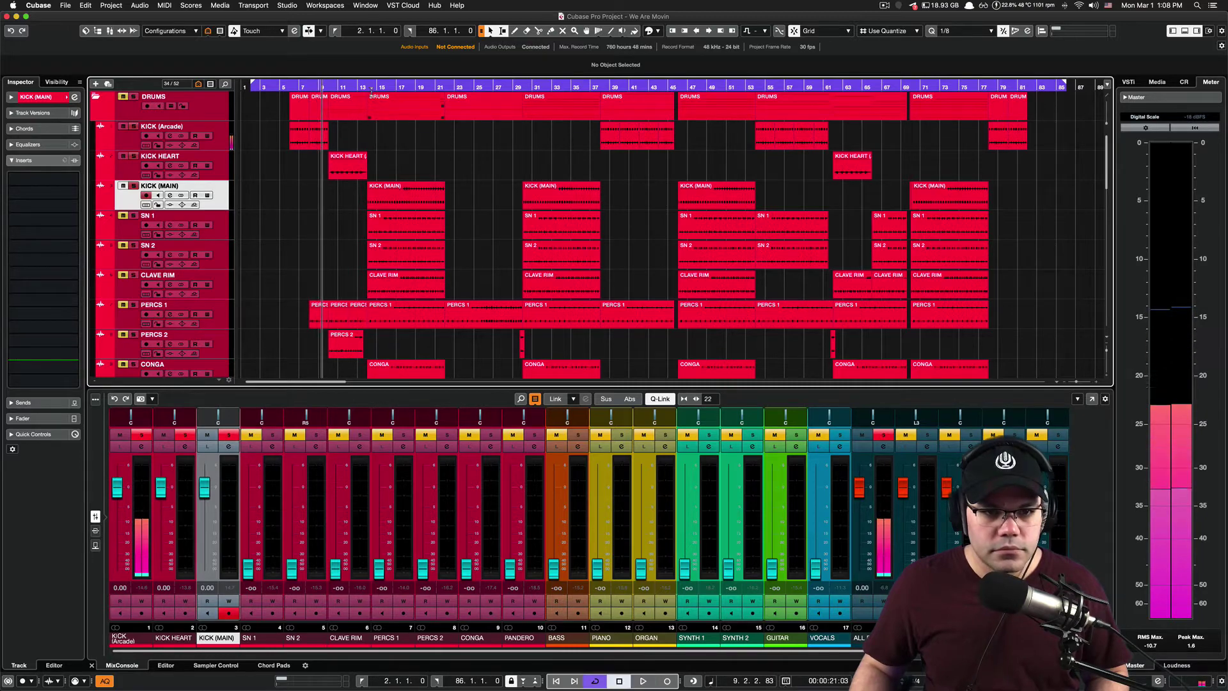
# Look through the arrangement's tracks from the drums downward to see which parts play around bar 14
pyautogui.click(370, 121)
pyautogui.scroll(-4, 542, 174)
pyautogui.scroll(-2, 516, 171)
pyautogui.scroll(6, 516, 172)
pyautogui.scroll(-6, 860, 201)
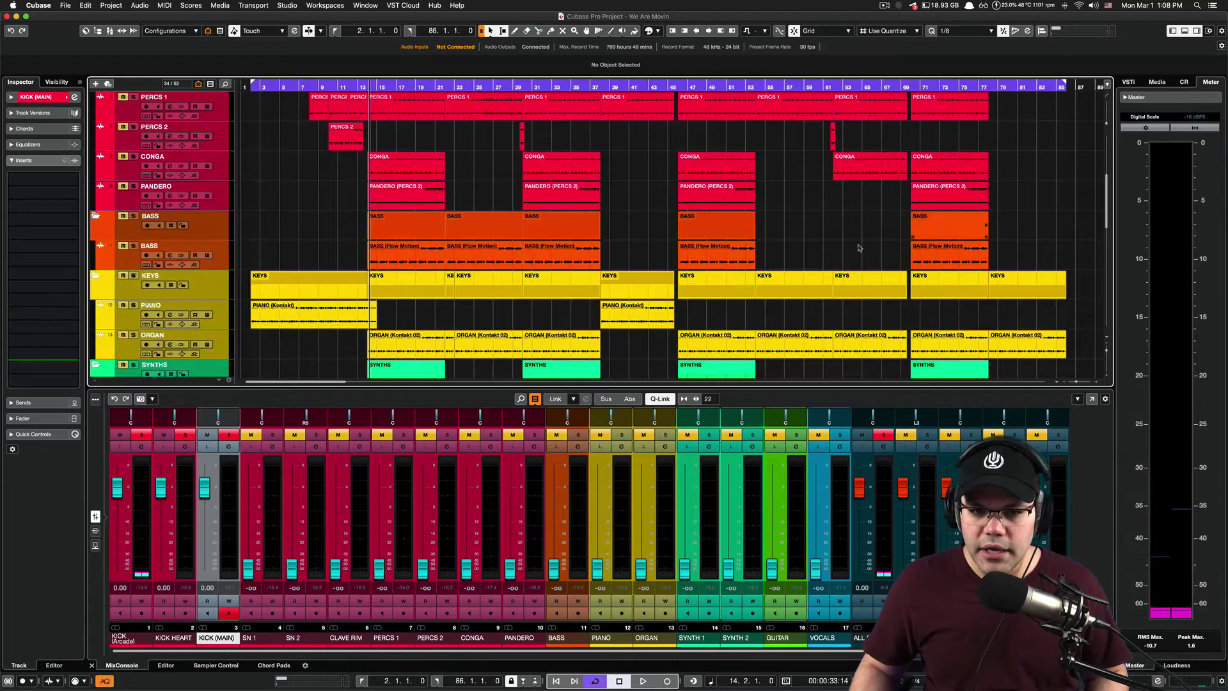
pyautogui.scroll(-6, 466, 211)
pyautogui.scroll(-3, 465, 211)
pyautogui.scroll(12, 465, 211)
# Set the loop locators to the first KICK (MAIN) event, bars 14 to 22, and start playback
pyautogui.click(435, 185)
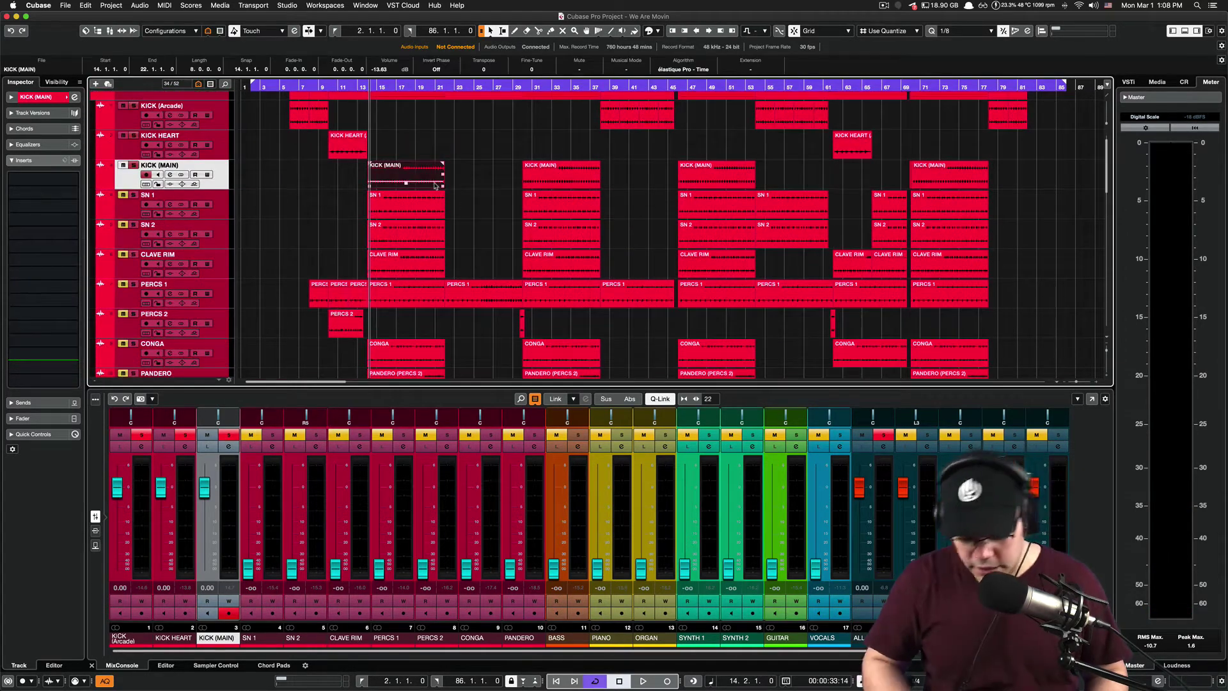
pyautogui.press('p')
pyautogui.click(392, 117)
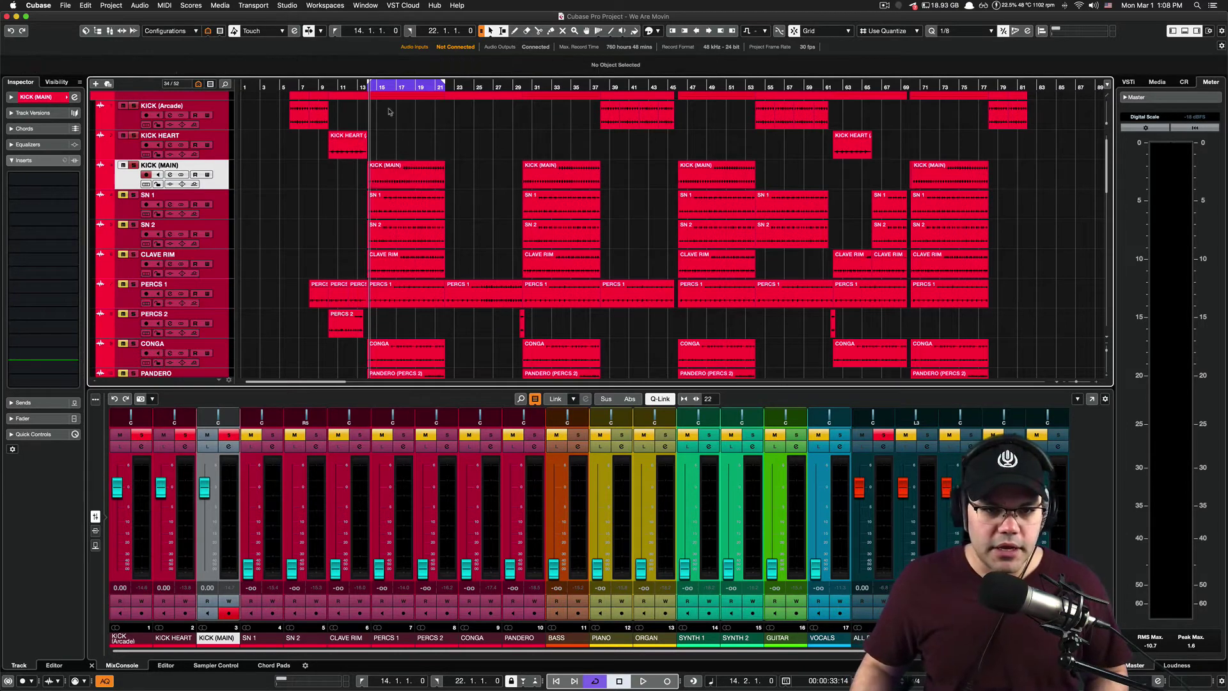
pyautogui.press('space')
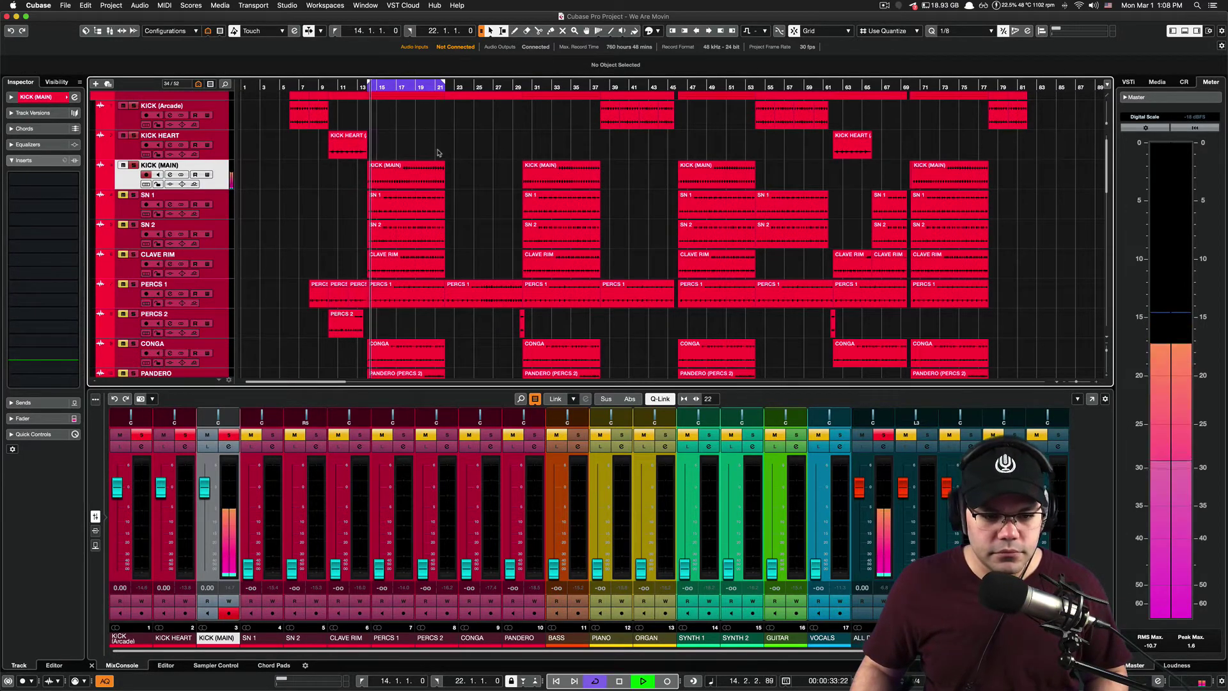
# Bring SN 1 and BASS in against the main kick, at about -2.85 dB and -3.38 dB
pyautogui.click(272, 435)
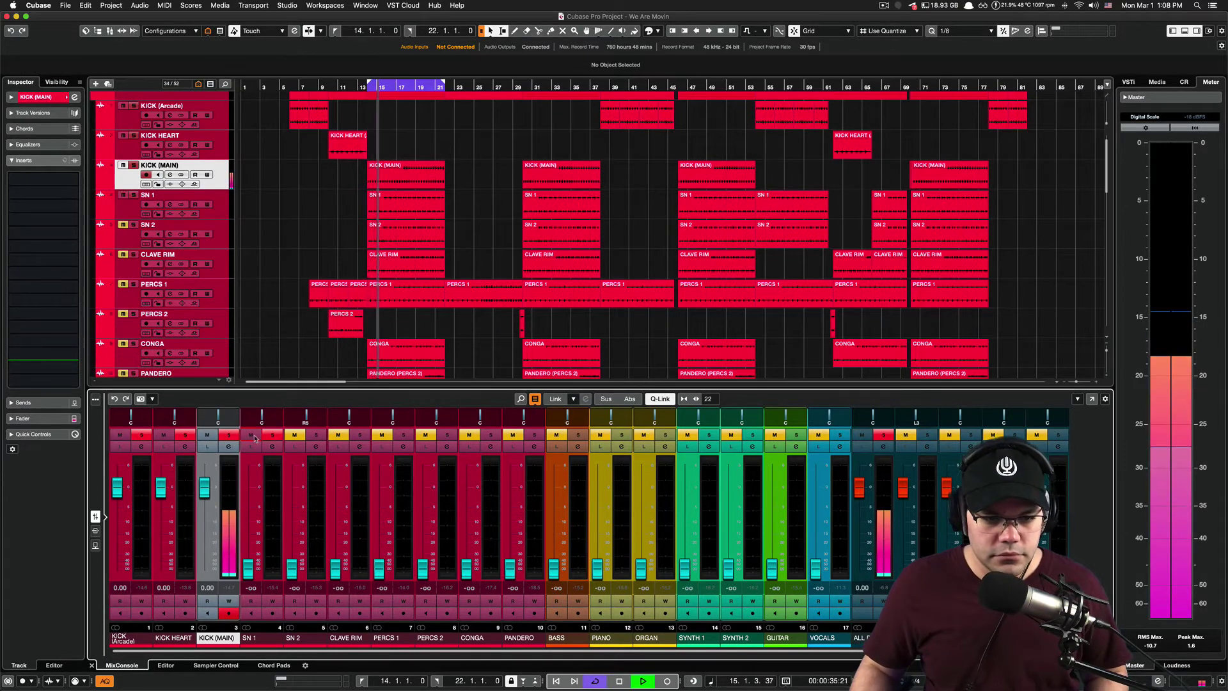
pyautogui.moveTo(248, 567); pyautogui.dragTo(245, 505)
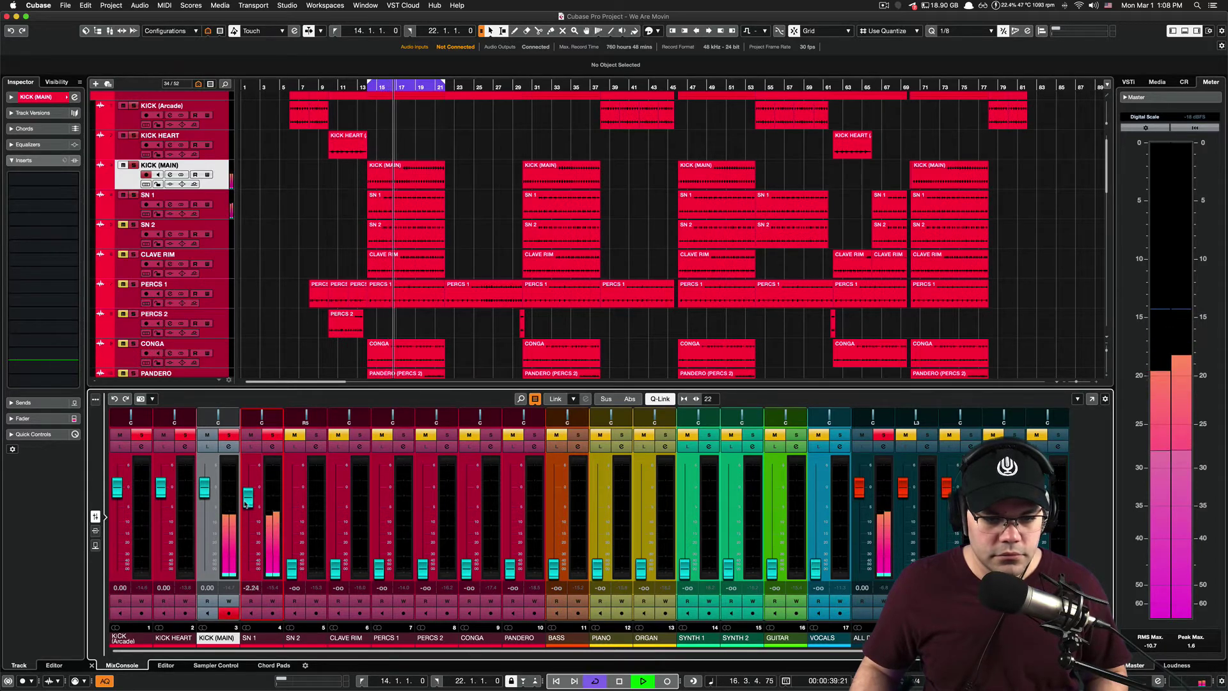
pyautogui.moveTo(553, 573); pyautogui.dragTo(551, 516)
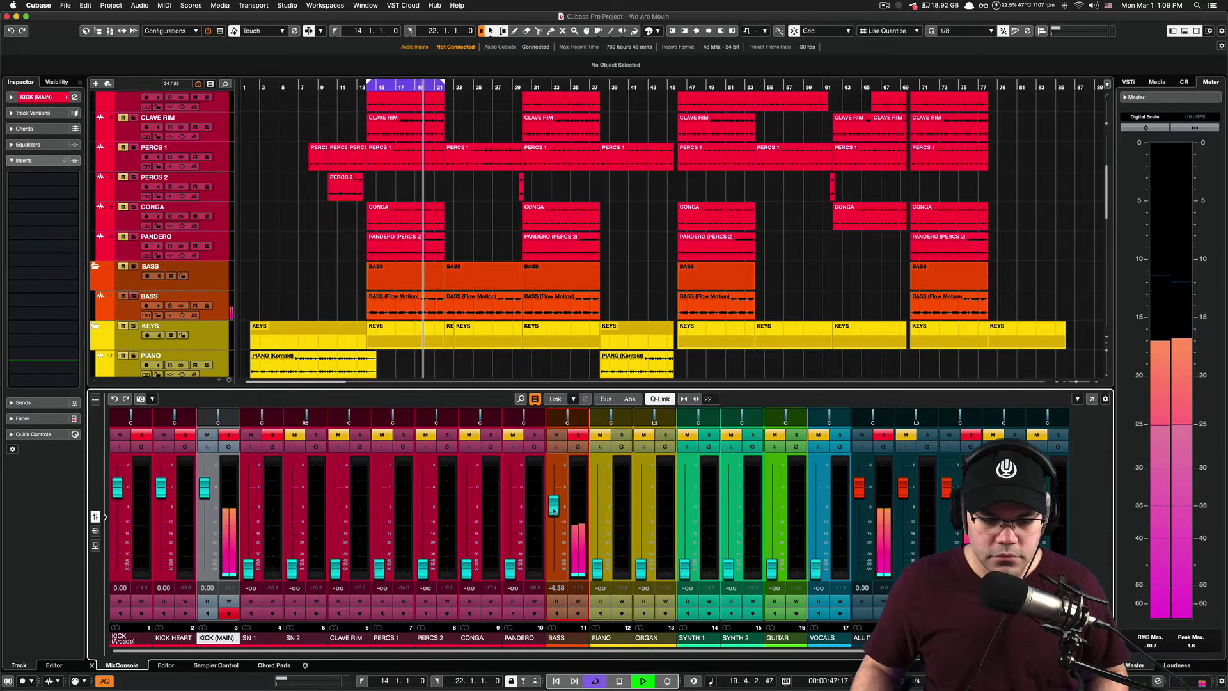
pyautogui.moveTo(553, 509); pyautogui.dragTo(554, 508)
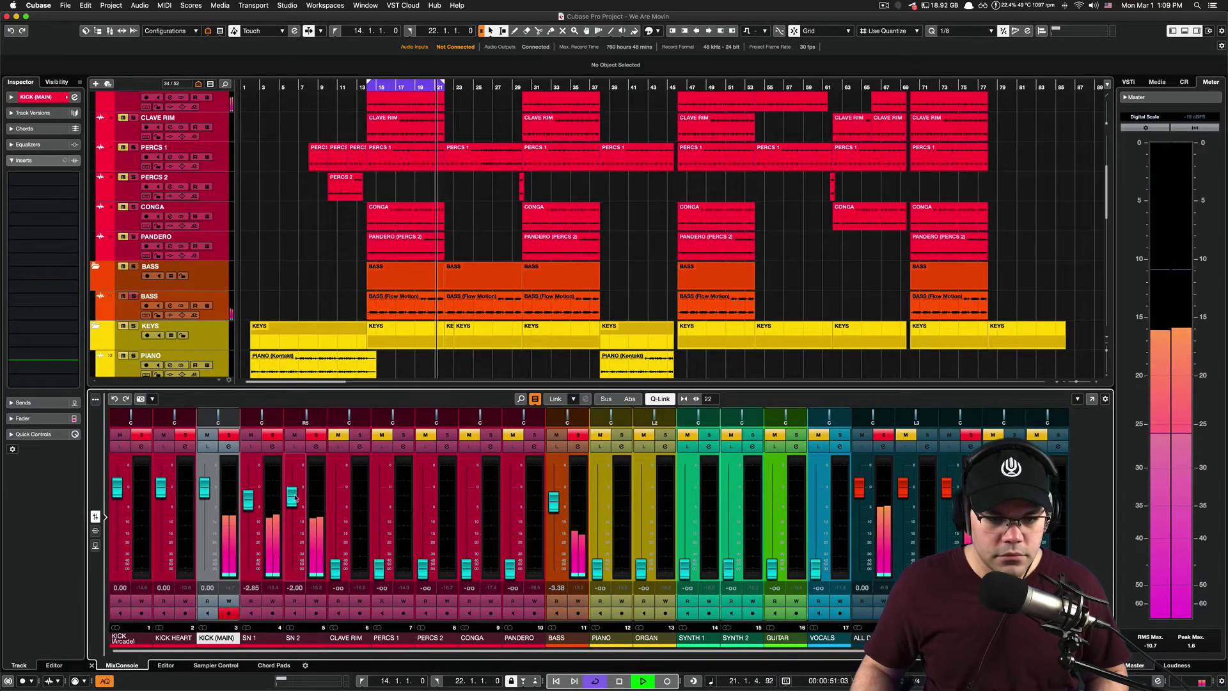
# Bring in SN 2, CLAVE RIM, PERCS 1 and PERCS 2 at about -3.65, -5.35, -4.54 and -7.83 dB
pyautogui.moveTo(294, 499); pyautogui.dragTo(292, 502)
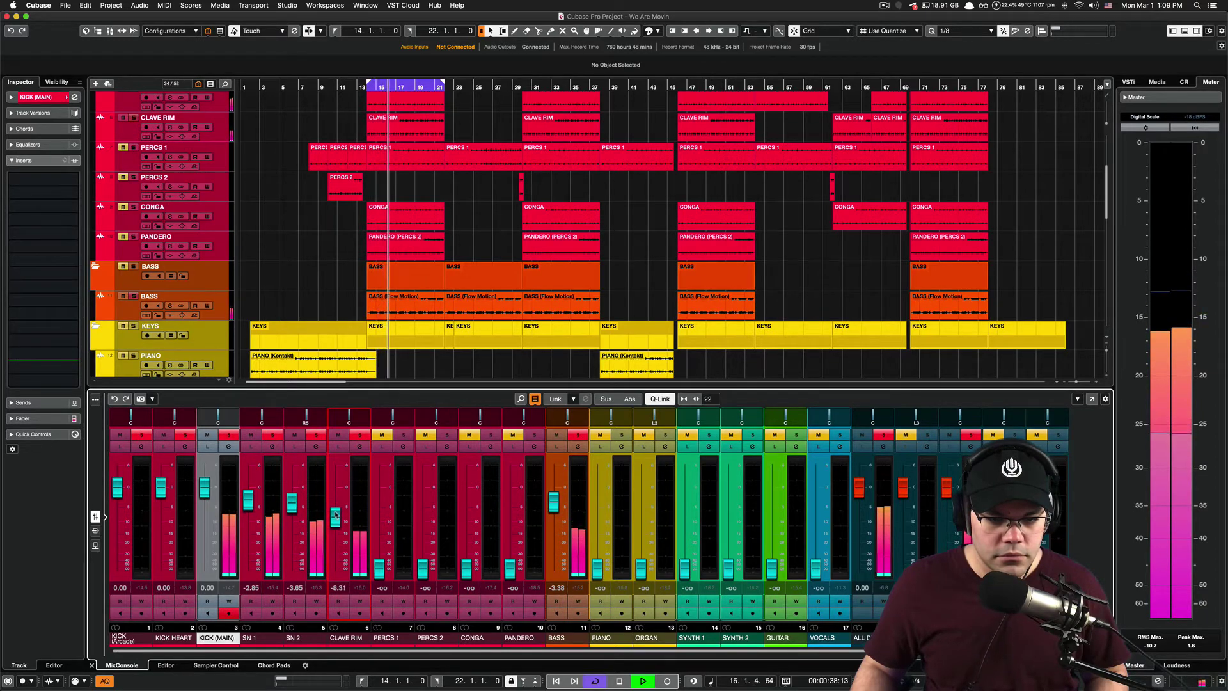
pyautogui.click(380, 436)
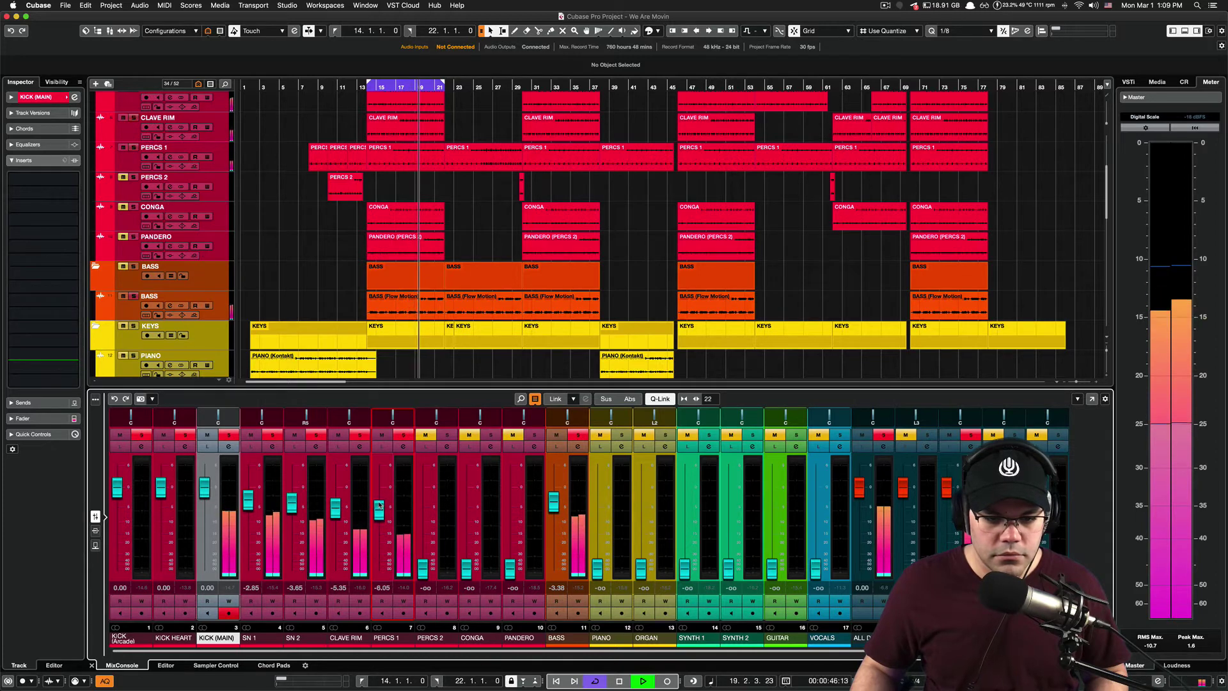
pyautogui.click(427, 436)
pyautogui.moveTo(427, 541)
pyautogui.mouseDown()
pyautogui.moveTo(425, 500)
pyautogui.moveTo(427, 524)
pyautogui.mouseUp()
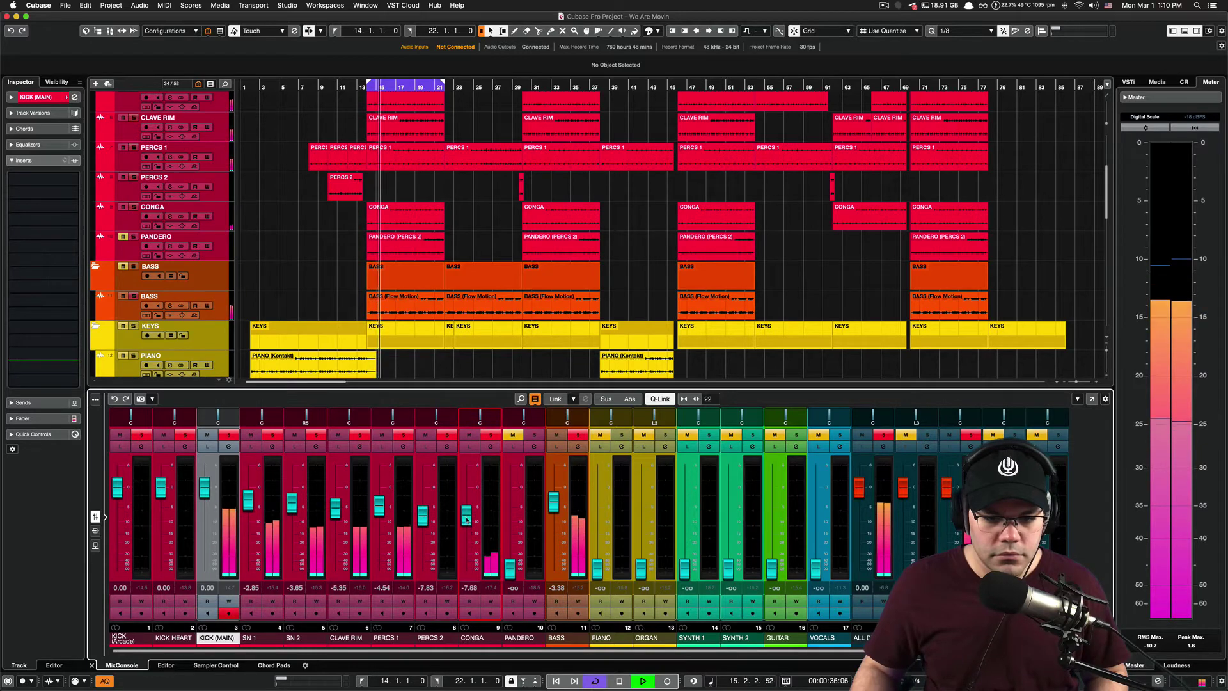
# Bring in CONGA at about -5.87 dB and PANDERO at about -21.3 dB, and rebalance SN 1 to -3.24 dB and SN 2 to -4.08 dB
pyautogui.moveTo(467, 510); pyautogui.dragTo(466, 512)
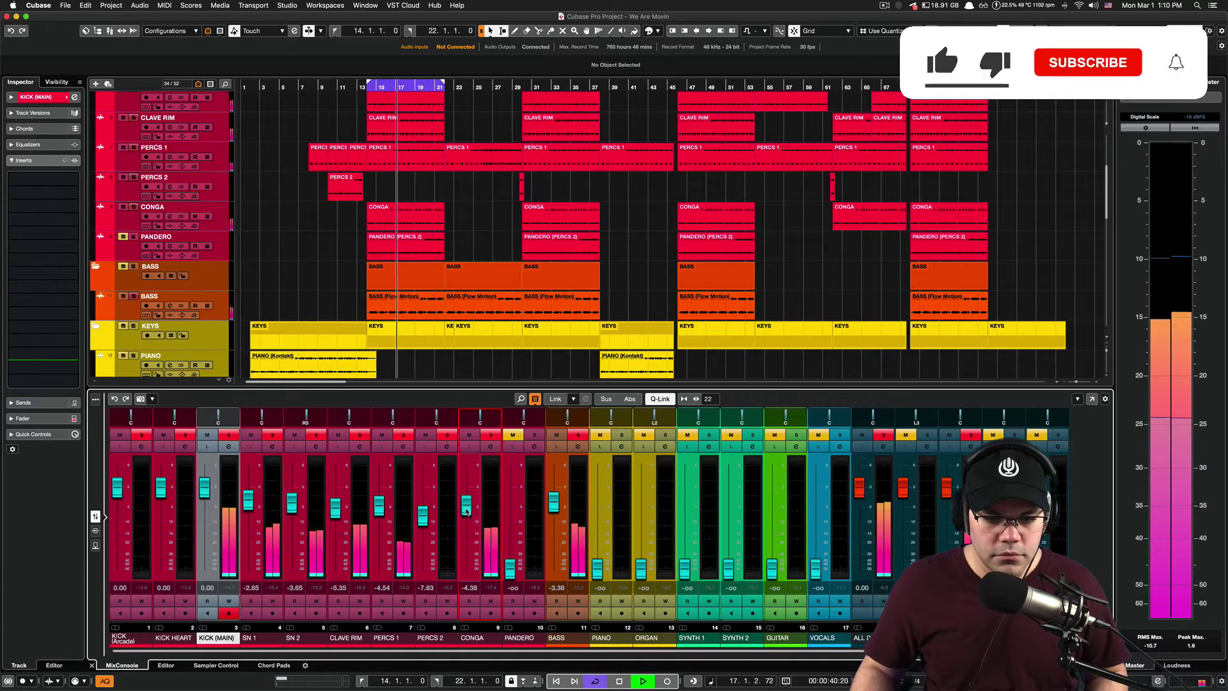
pyautogui.click(512, 435)
pyautogui.moveTo(509, 567); pyautogui.dragTo(510, 548)
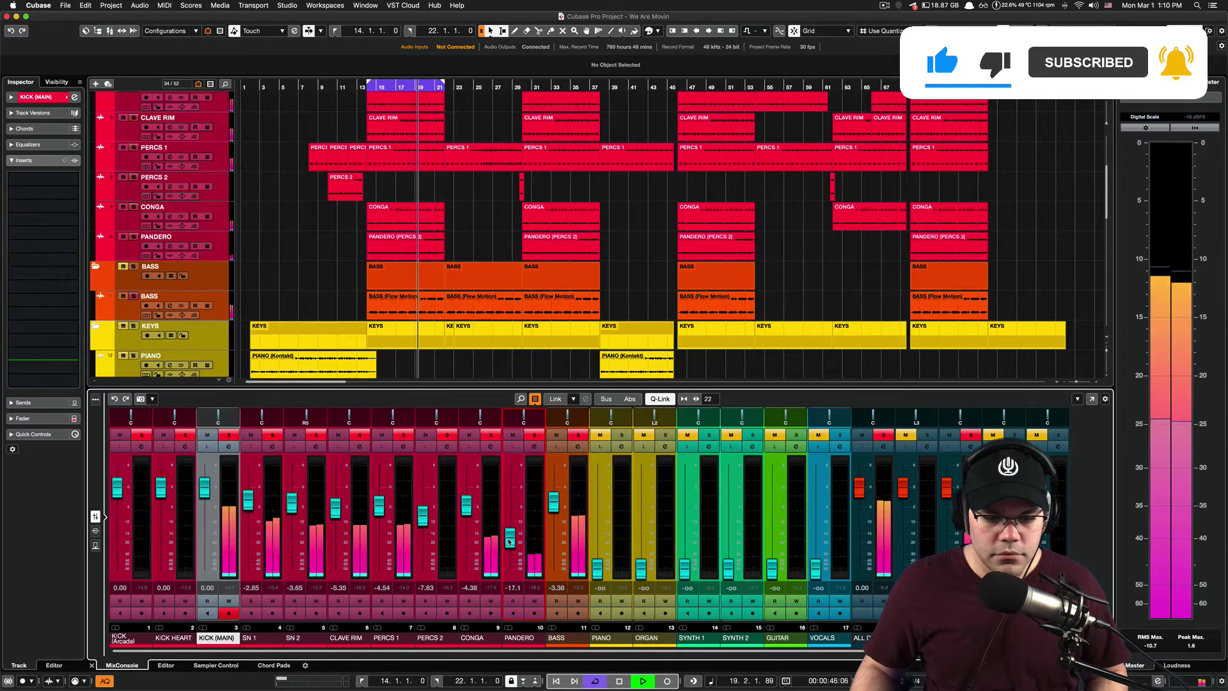
pyautogui.moveTo(291, 509)
pyautogui.mouseDown()
pyautogui.moveTo(296, 491)
pyautogui.moveTo(295, 526)
pyautogui.mouseUp()
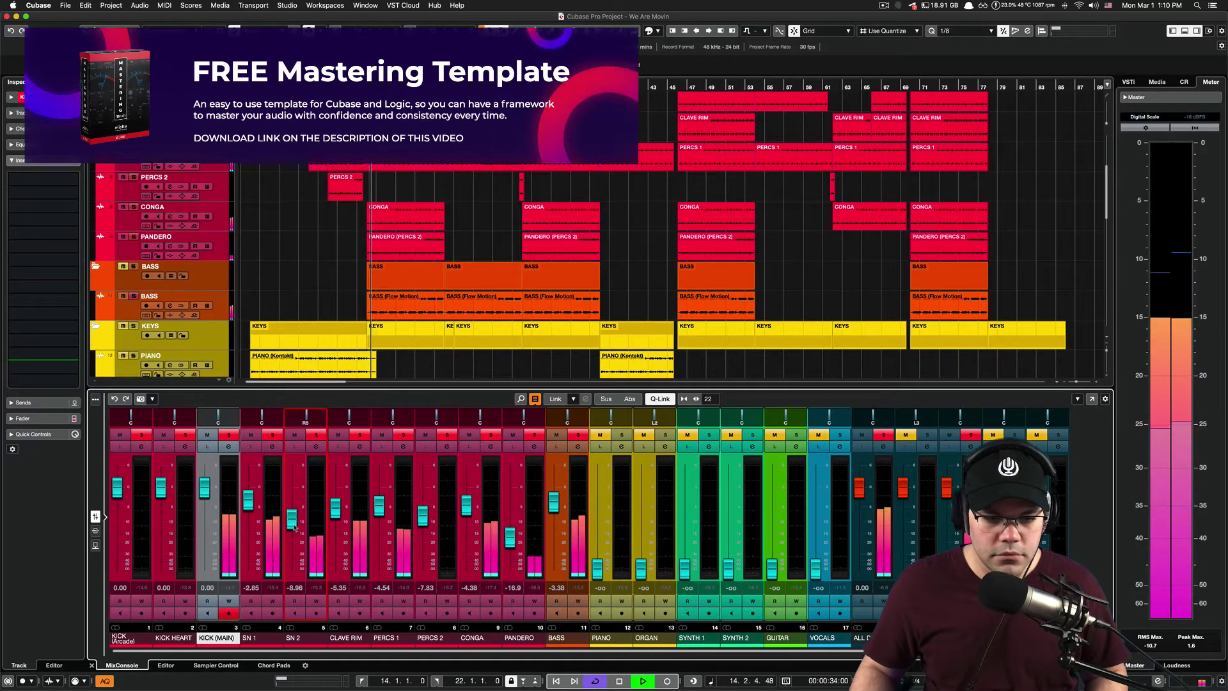
pyautogui.moveTo(252, 501); pyautogui.dragTo(290, 515)
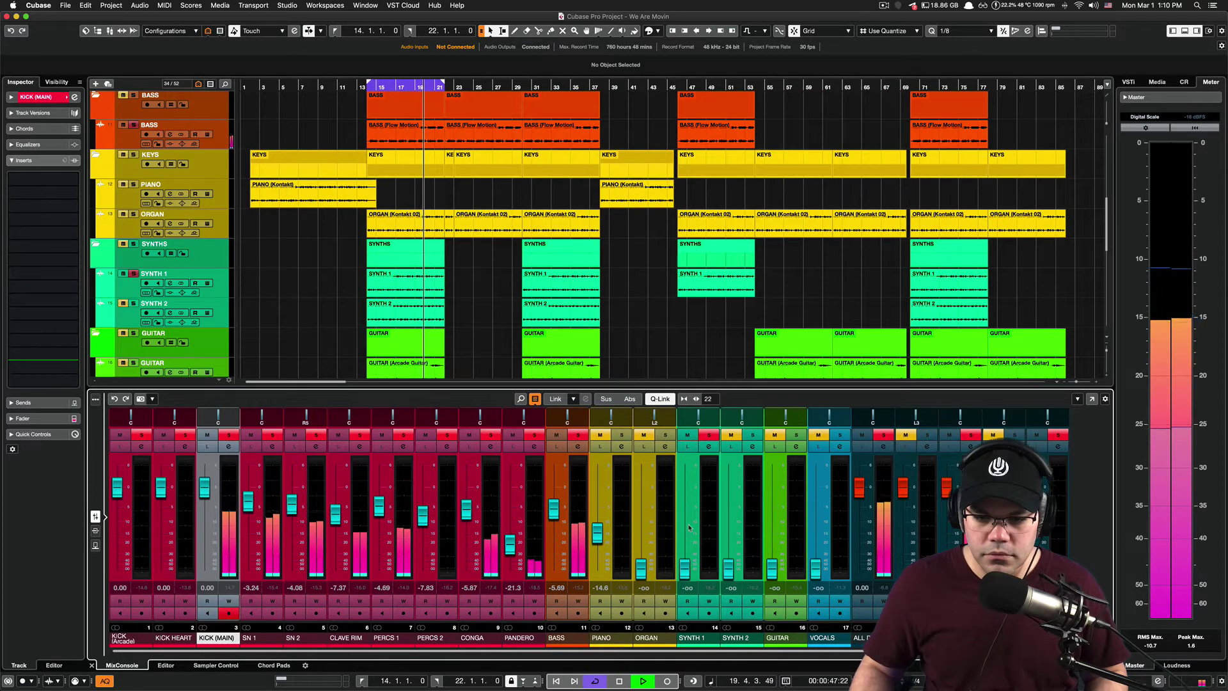
# Raise SYNTH 1 to about -6.92 dB, SYNTH 2 to about -10.5 dB and GUITAR to about -7.37 dB
pyautogui.moveTo(685, 568); pyautogui.dragTo(685, 515)
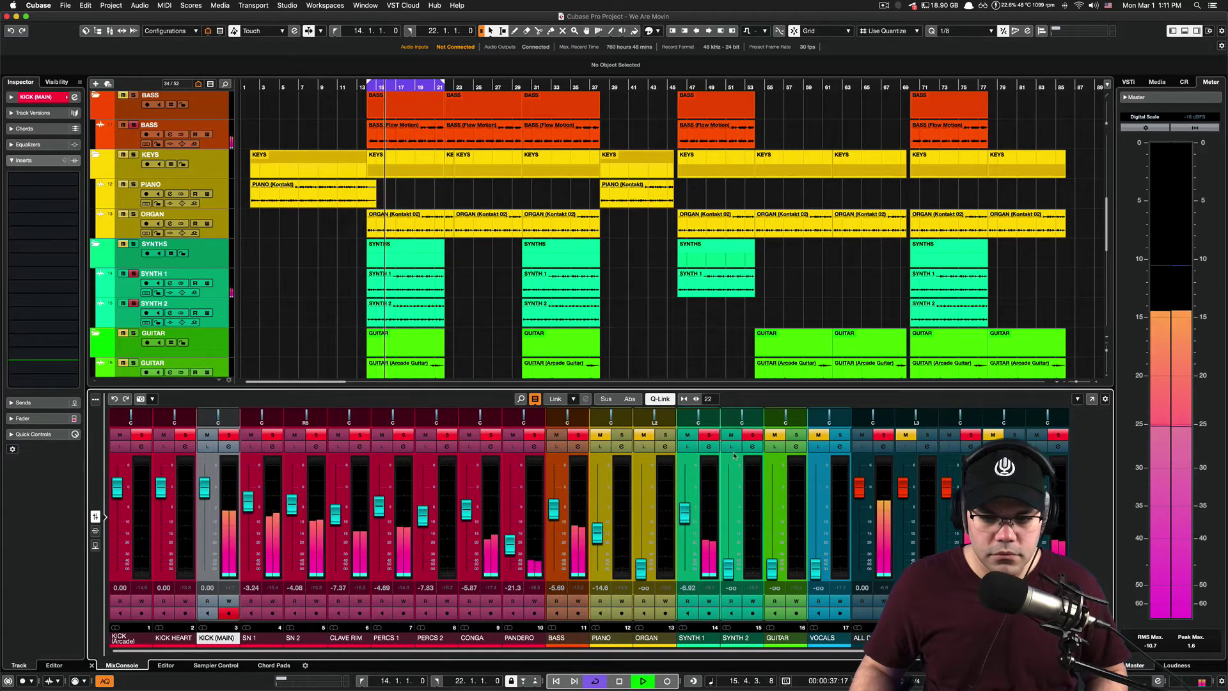
pyautogui.moveTo(728, 567); pyautogui.dragTo(729, 528)
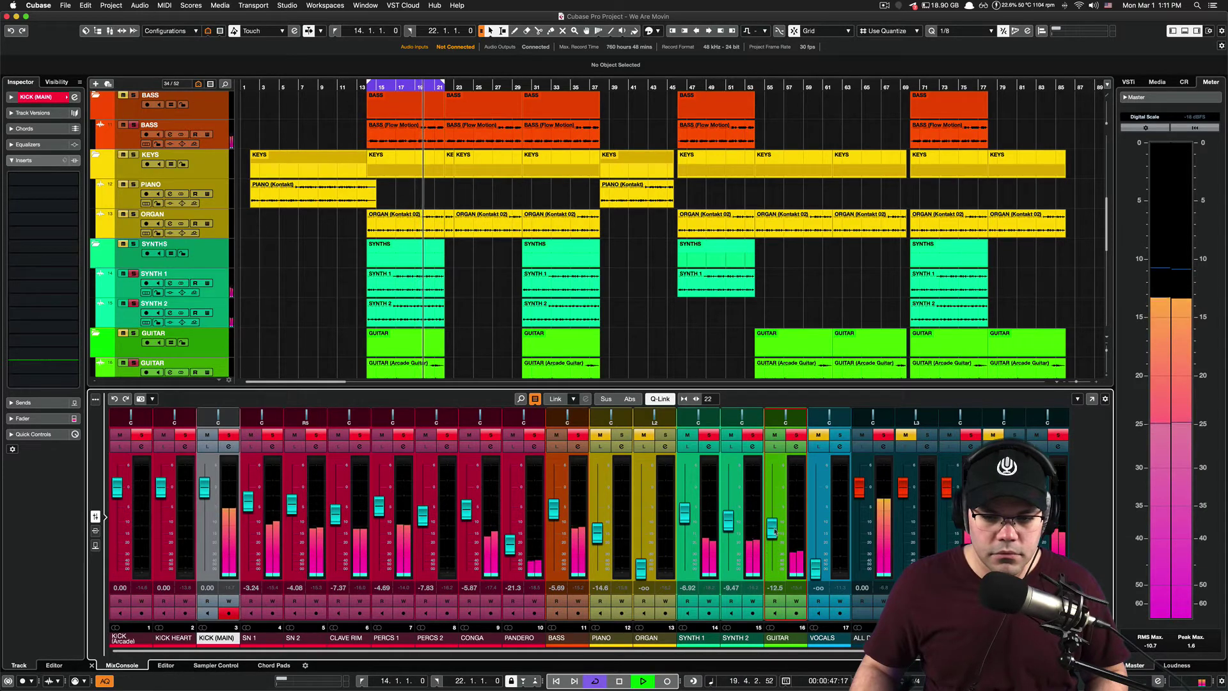
pyautogui.moveTo(725, 531); pyautogui.dragTo(776, 510)
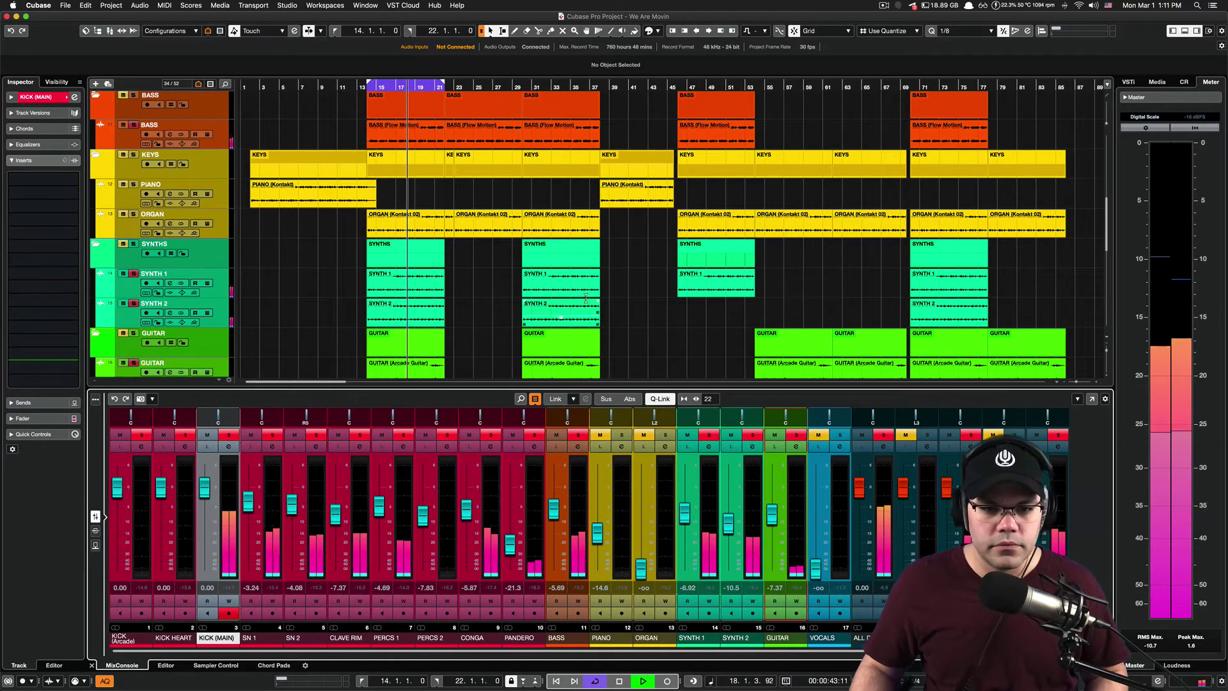
# Extend the loop to bar 38 to cover the vocal part and raise VOCALS to about -10.5 dB
pyautogui.scroll(-2, 588, 305)
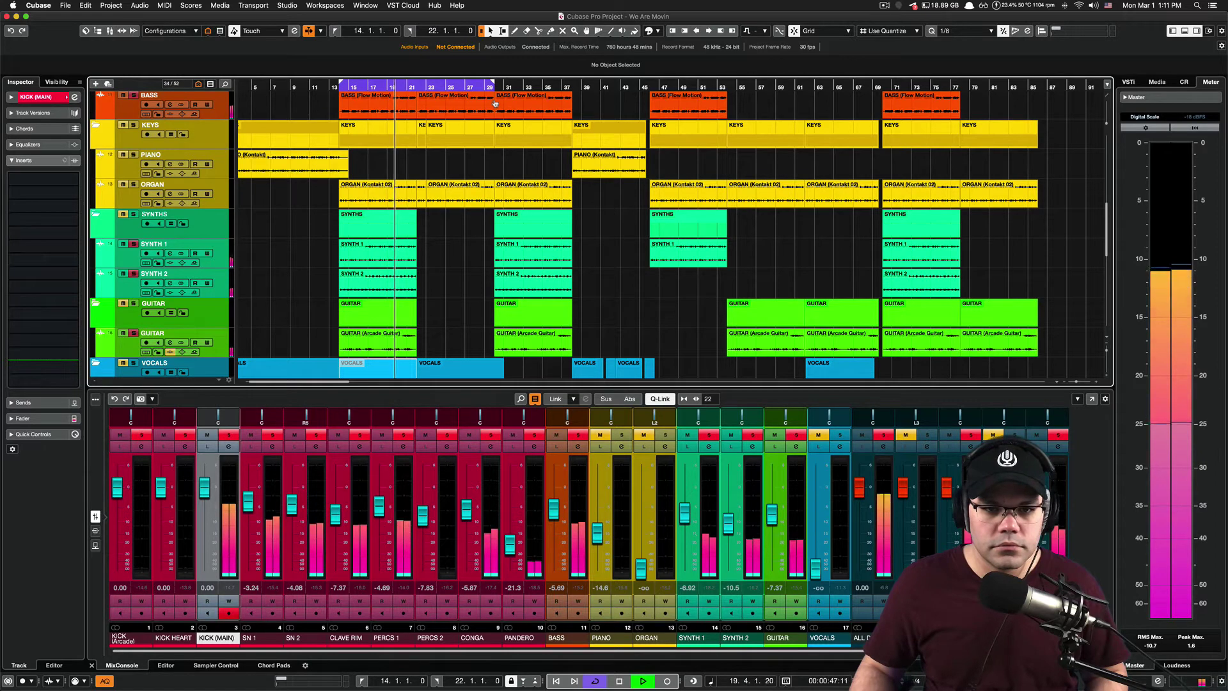
pyautogui.moveTo(494, 104); pyautogui.dragTo(573, 108)
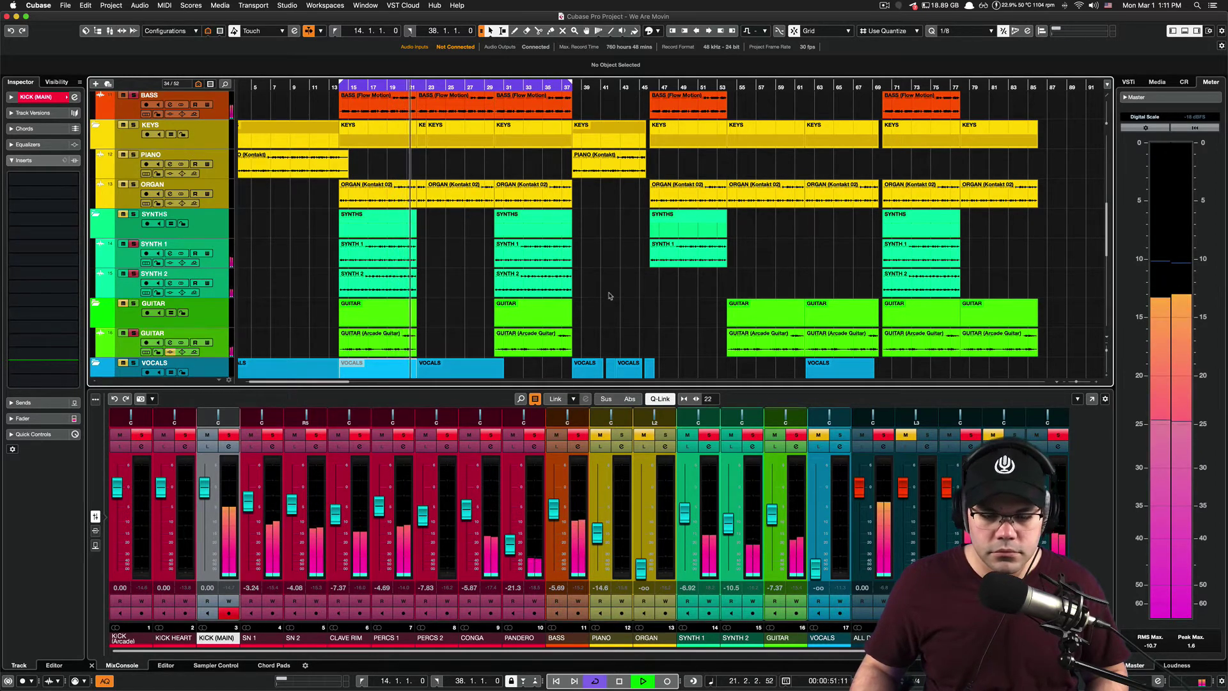
pyautogui.scroll(-3, 608, 285)
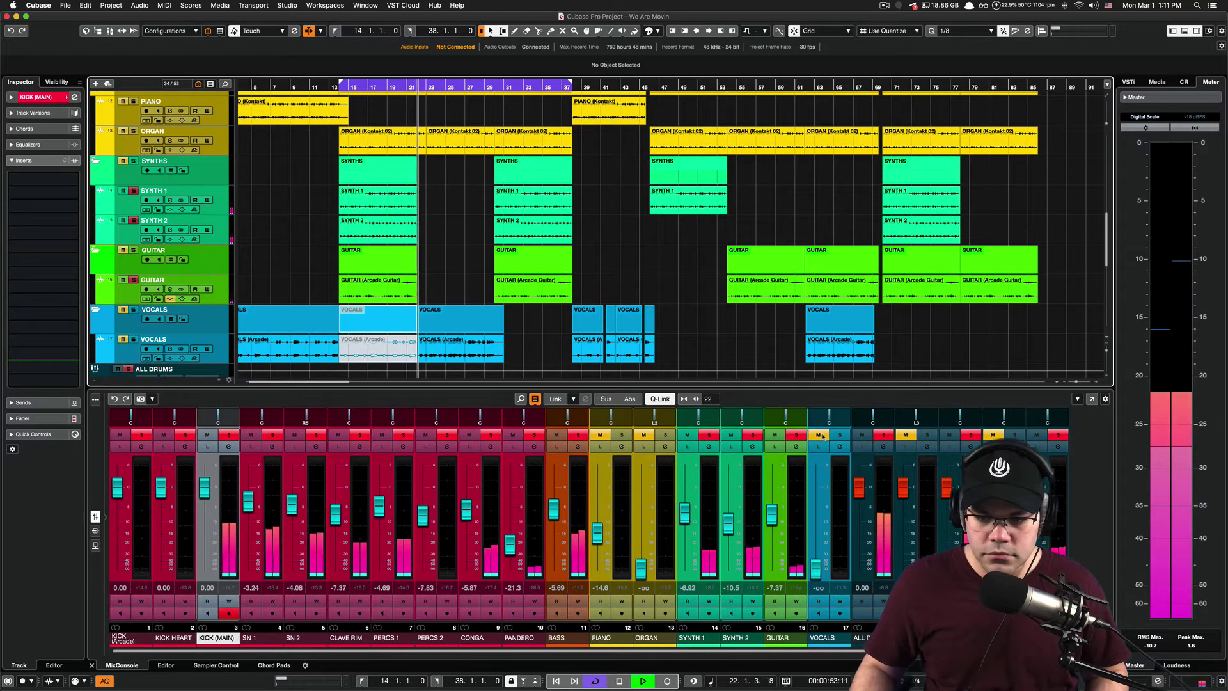
pyautogui.moveTo(815, 568); pyautogui.dragTo(815, 523)
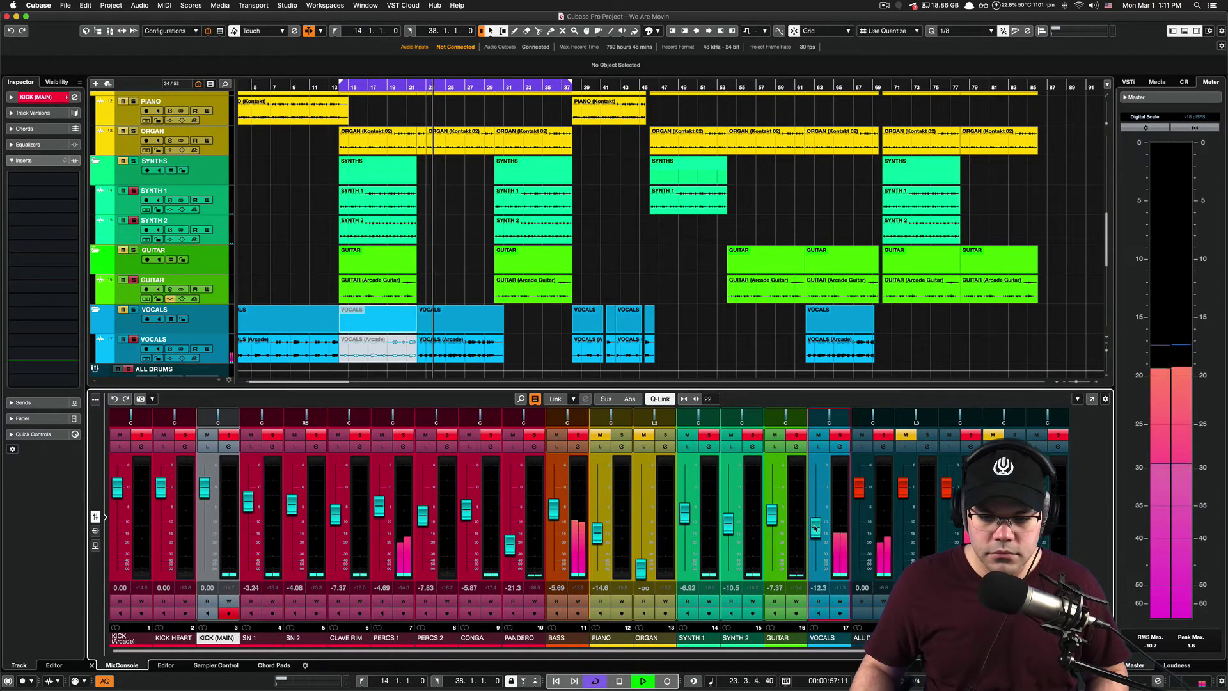
# Solo PIANO, then set ORGAN to about -5.69 dB and PIANO to about -12.5 dB
pyautogui.click(622, 435)
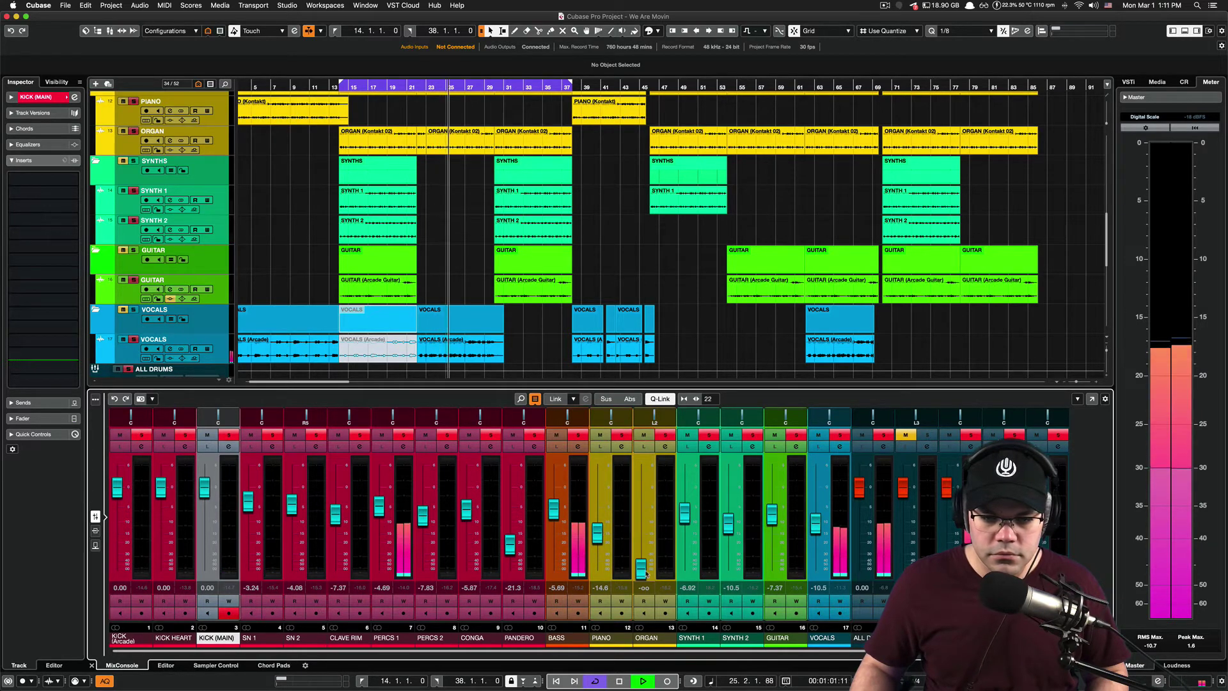
pyautogui.moveTo(641, 567); pyautogui.dragTo(644, 517)
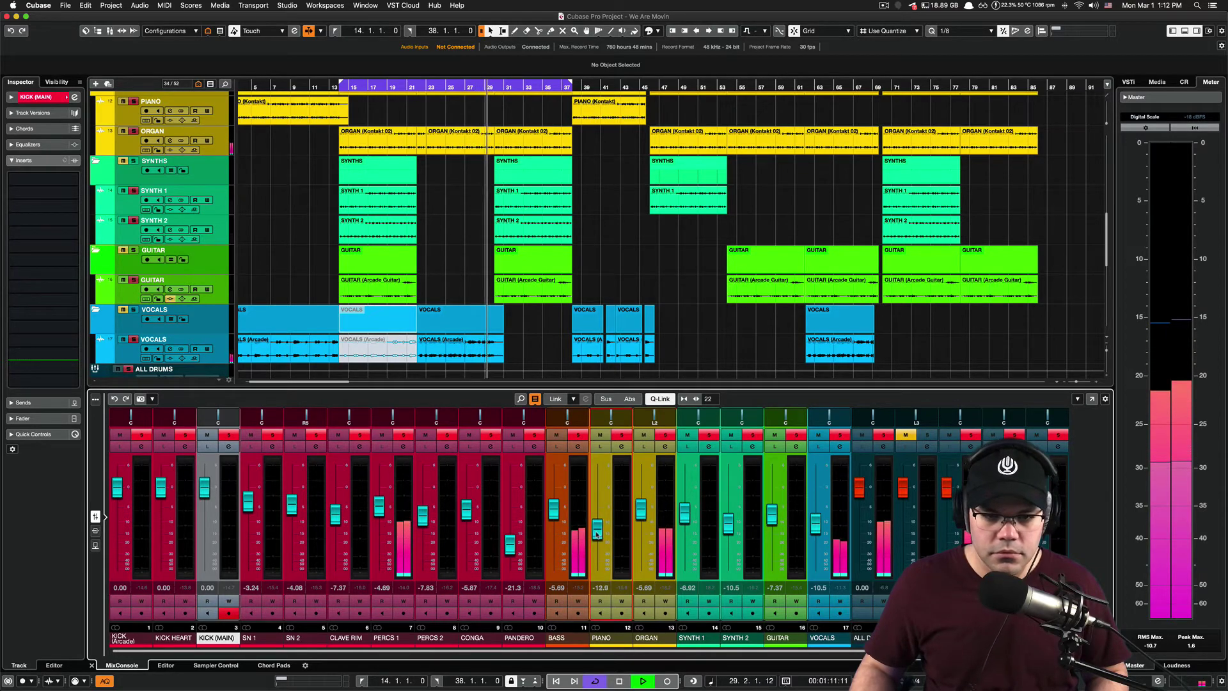
pyautogui.moveTo(596, 537); pyautogui.dragTo(596, 533)
# Extend the loop's end to bar 46 to include the second piano part and continue playback from bar 38
pyautogui.scroll(-4, 639, 274)
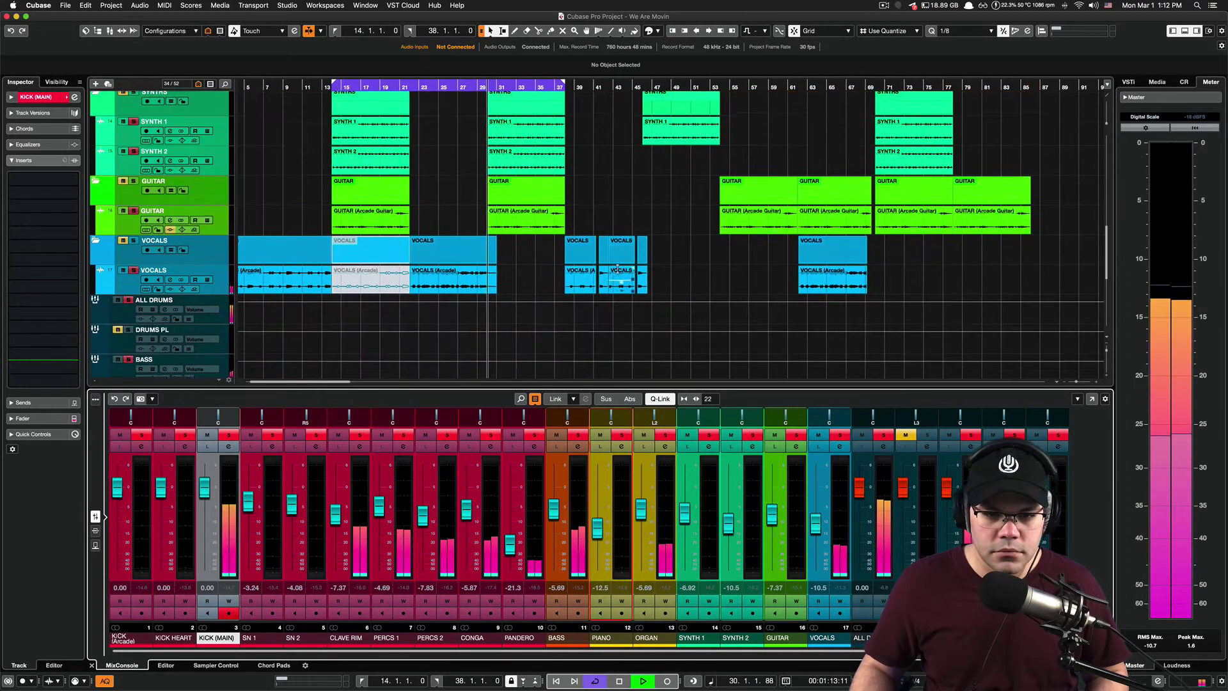
pyautogui.hscroll(-2, 652, 277)
pyautogui.scroll(10, 653, 277)
pyautogui.scroll(1, 653, 282)
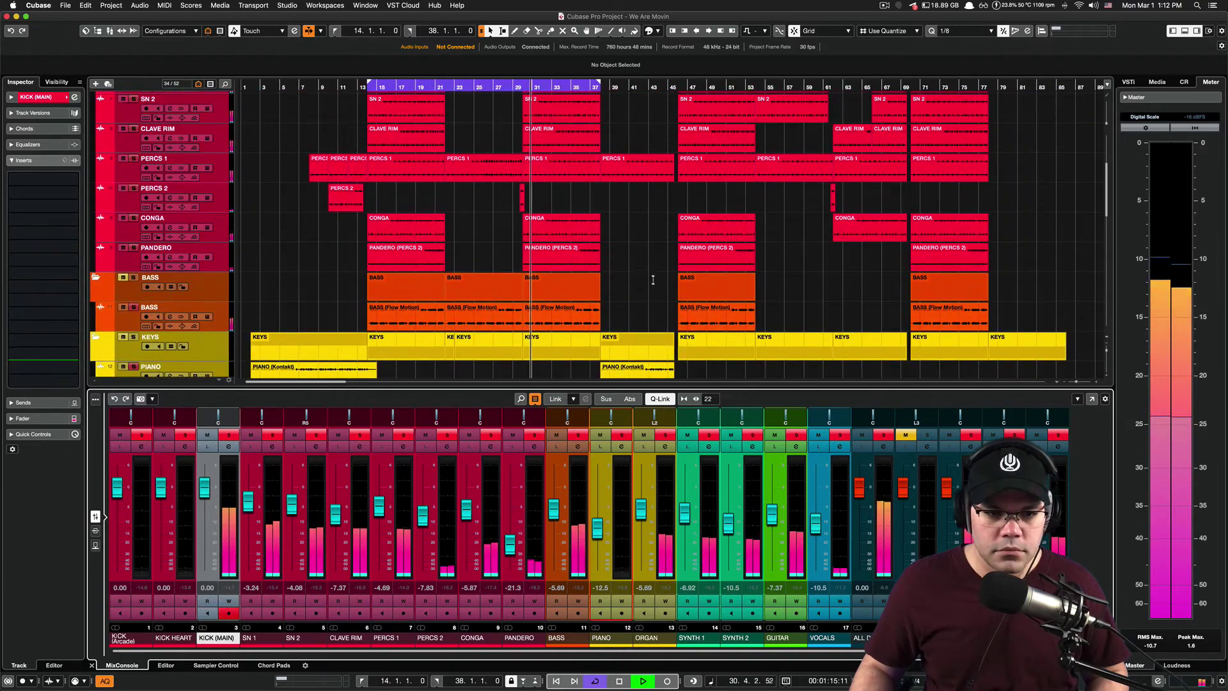
pyautogui.scroll(-4, 645, 294)
pyautogui.scroll(-2, 642, 303)
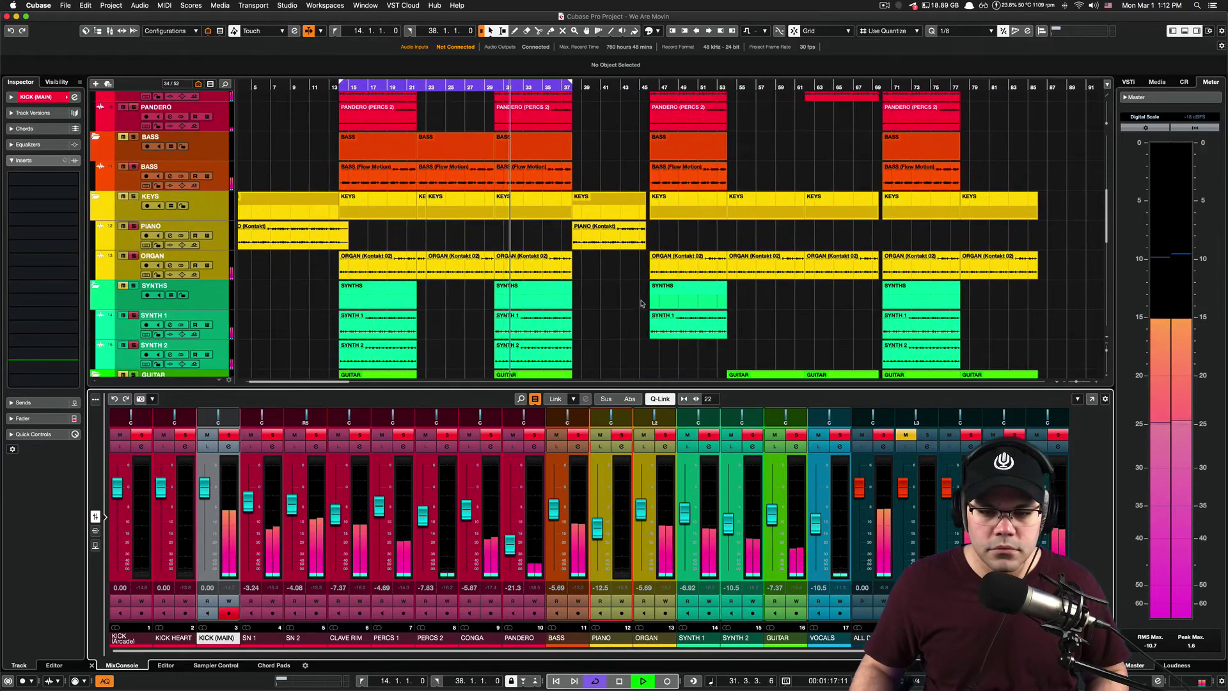
pyautogui.hscroll(2, 614, 256)
pyautogui.moveTo(566, 89); pyautogui.dragTo(639, 89)
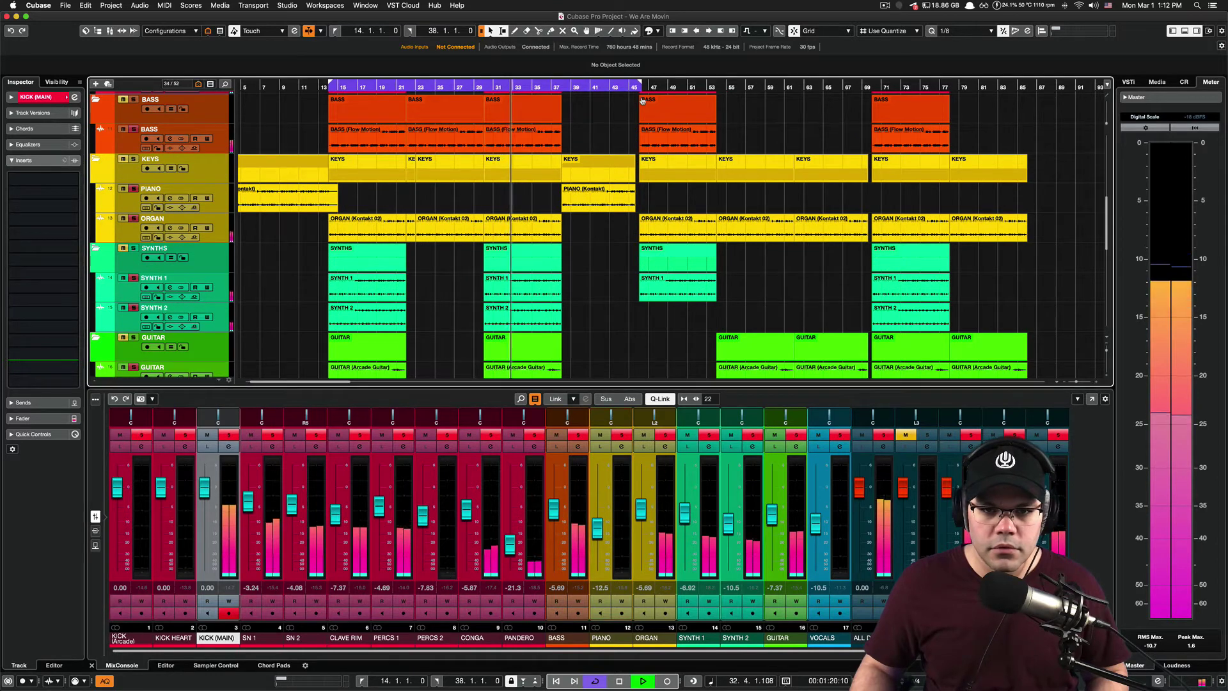
pyautogui.click(563, 89)
# Raise PIANO to about -5.35 dB and fine-tune VOCALS to about -10.7 dB while the piano section plays
pyautogui.moveTo(599, 530); pyautogui.dragTo(601, 516)
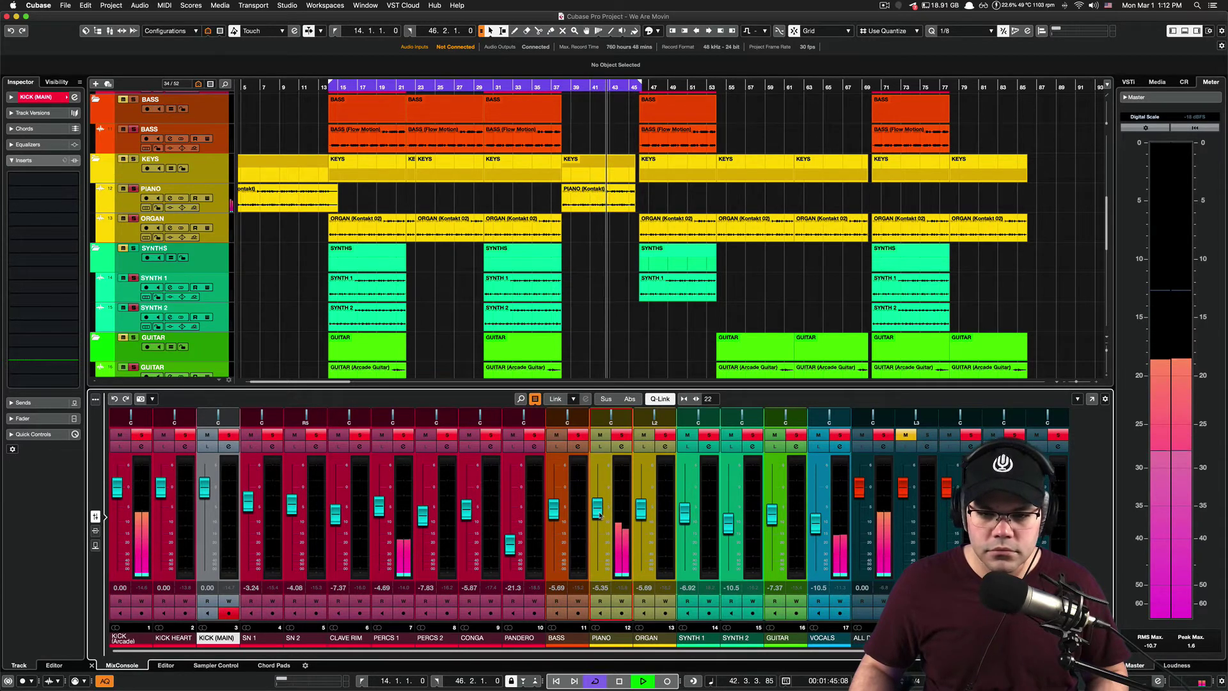
pyautogui.moveTo(814, 531); pyautogui.dragTo(814, 530)
pyautogui.press('f')
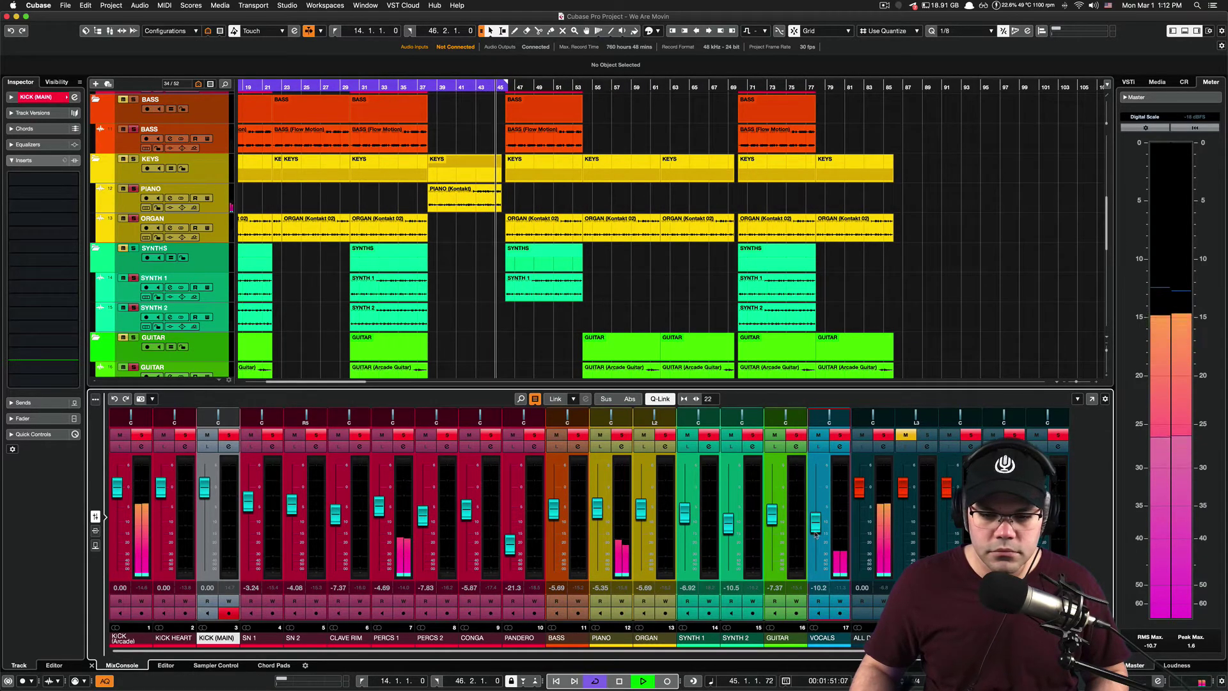
pyautogui.moveTo(816, 530); pyautogui.dragTo(816, 532)
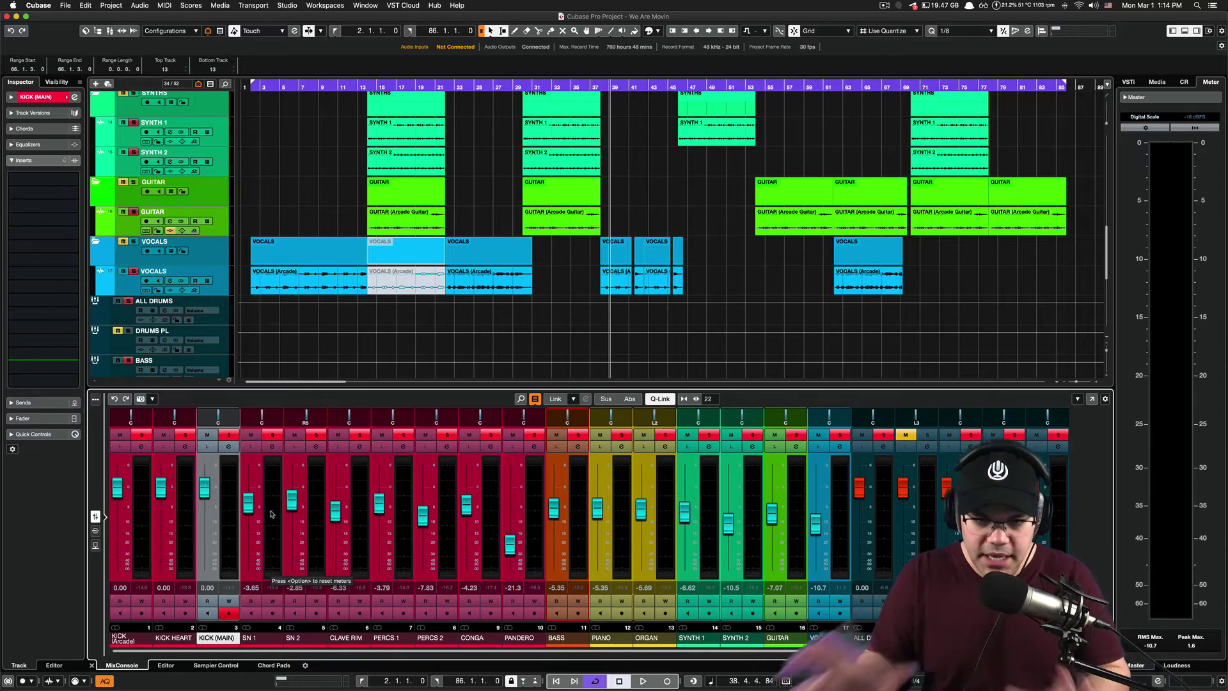
pyautogui.scroll(10, 649, 218)
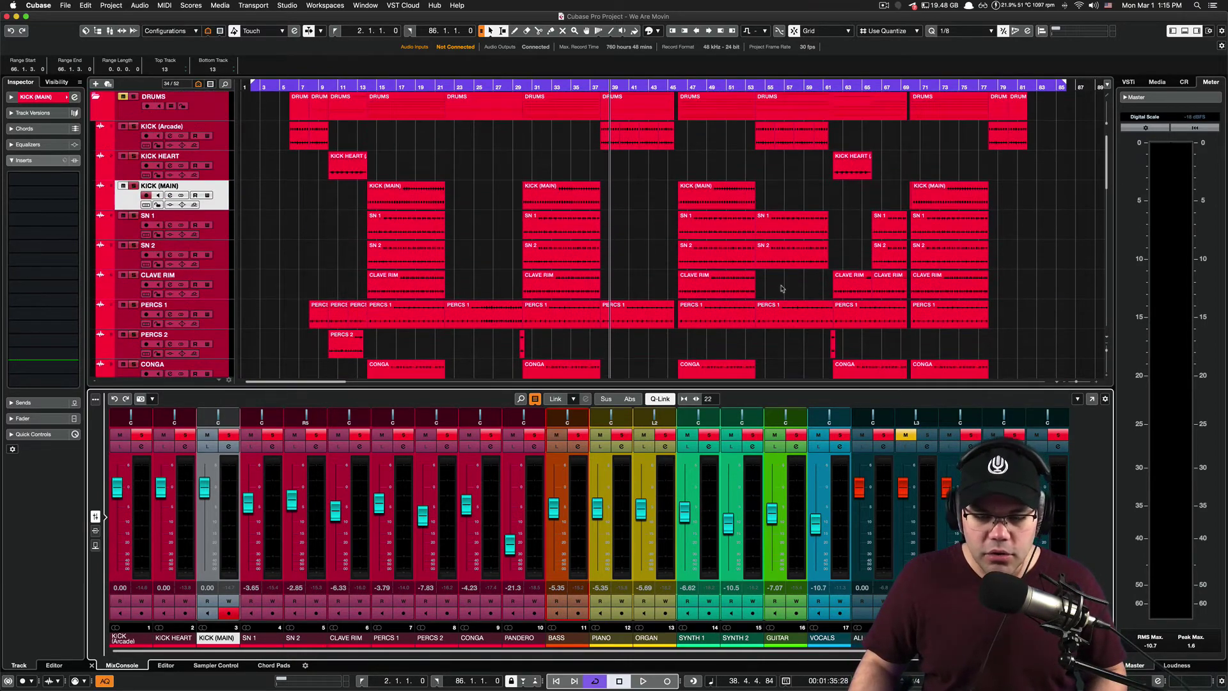
pyautogui.scroll(-10, 781, 289)
pyautogui.scroll(-4, 691, 296)
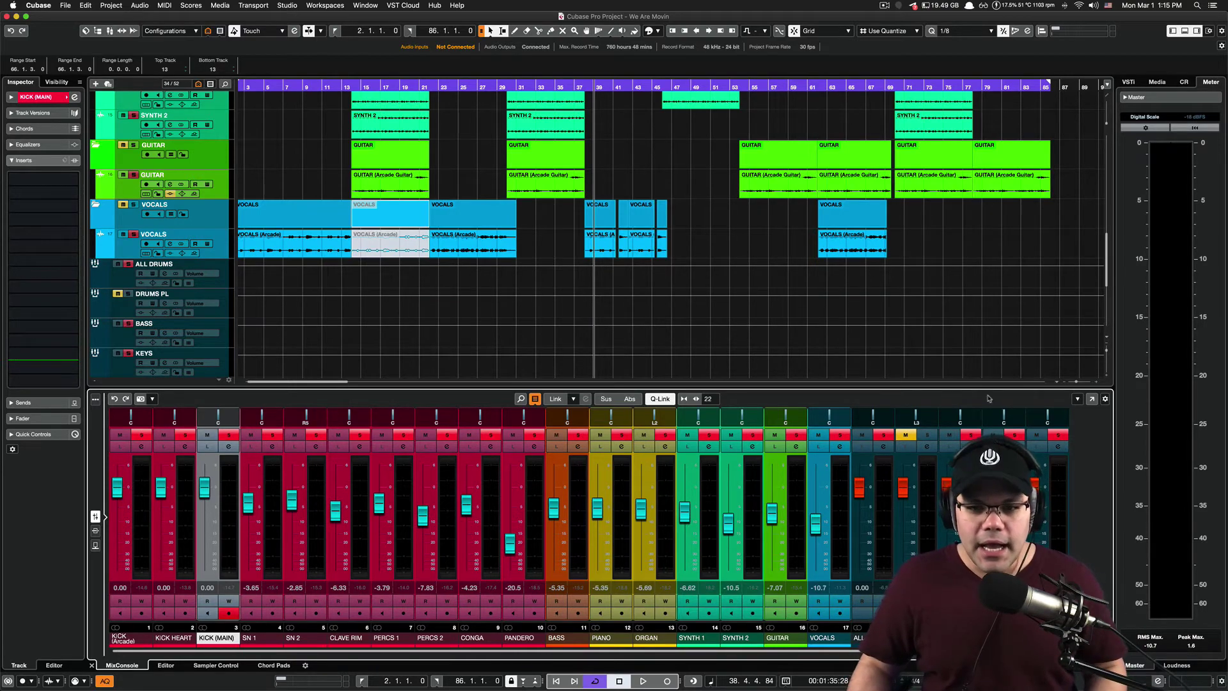
# Look over the arrangement's tracks and clips, from the percussion parts down to the vocals and group channels
pyautogui.scroll(10, 768, 259)
pyautogui.scroll(-10, 793, 246)
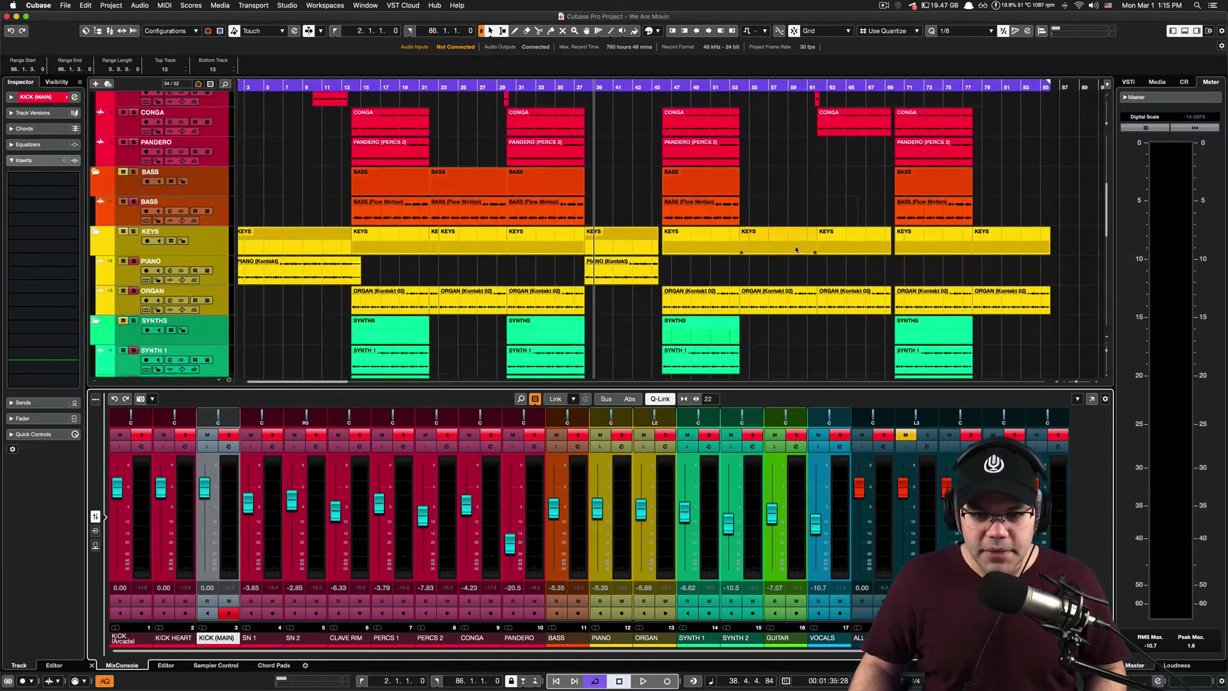
pyautogui.scroll(-5, 795, 246)
pyautogui.scroll(10, 693, 228)
pyautogui.scroll(-1, 959, 288)
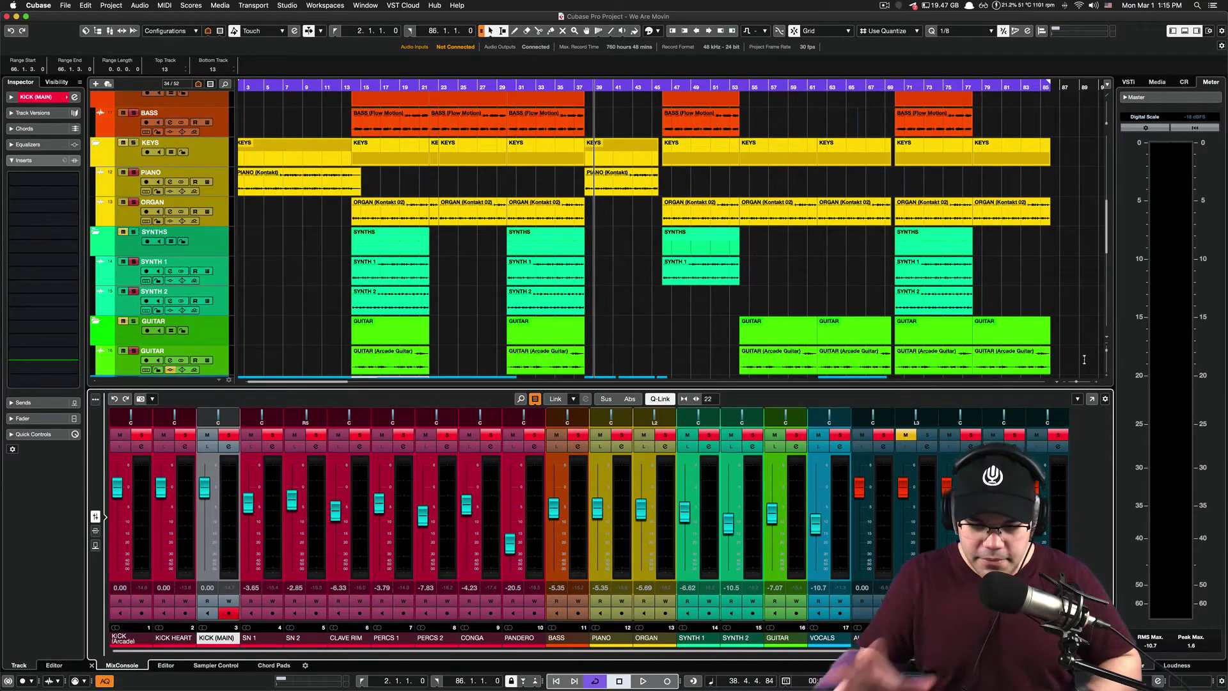
pyautogui.scroll(-6, 601, 320)
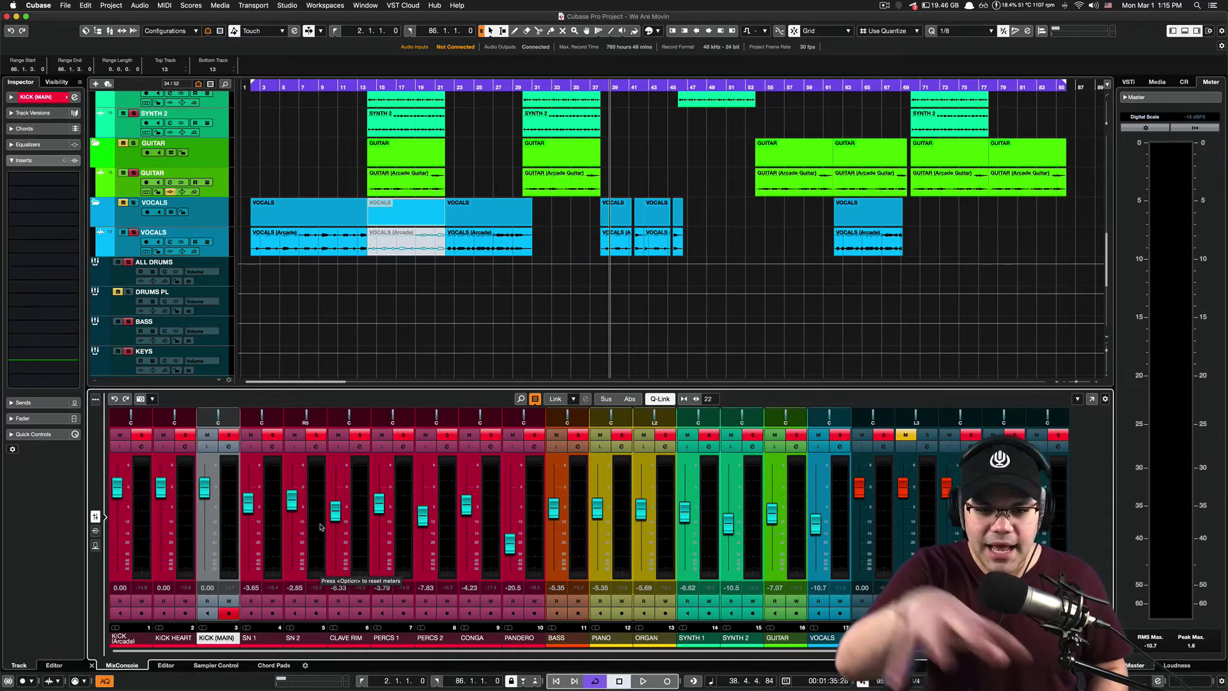
pyautogui.scroll(2, 636, 190)
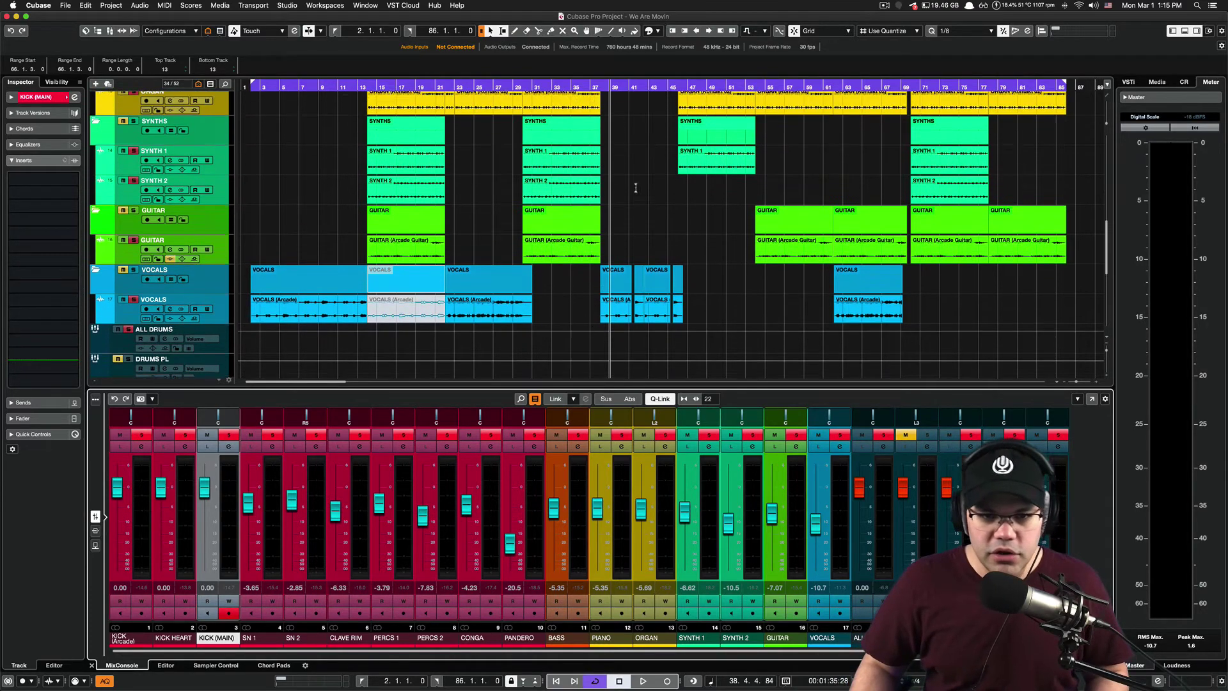
pyautogui.scroll(2, 636, 191)
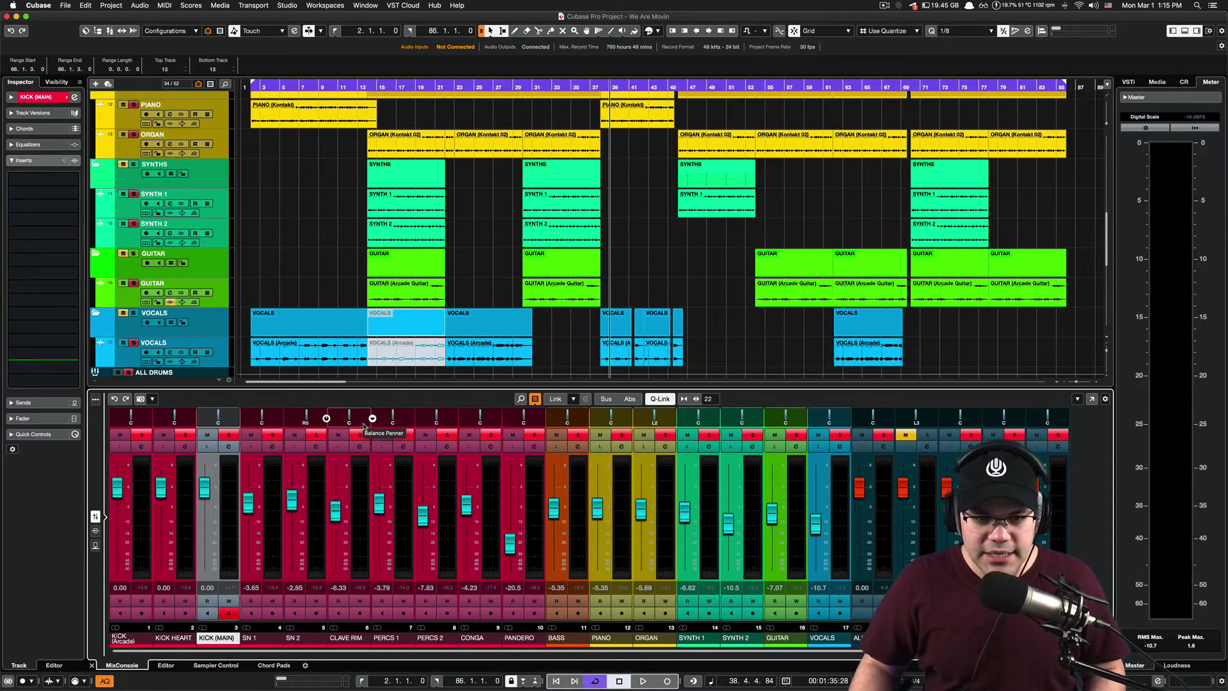
# Play the song from about bar 13, pan SYNTH 1 to L38 and SYNTH 2 to R40, and raise SYNTH 2 to about -8.15 dB
pyautogui.click(360, 88)
pyautogui.press('space')
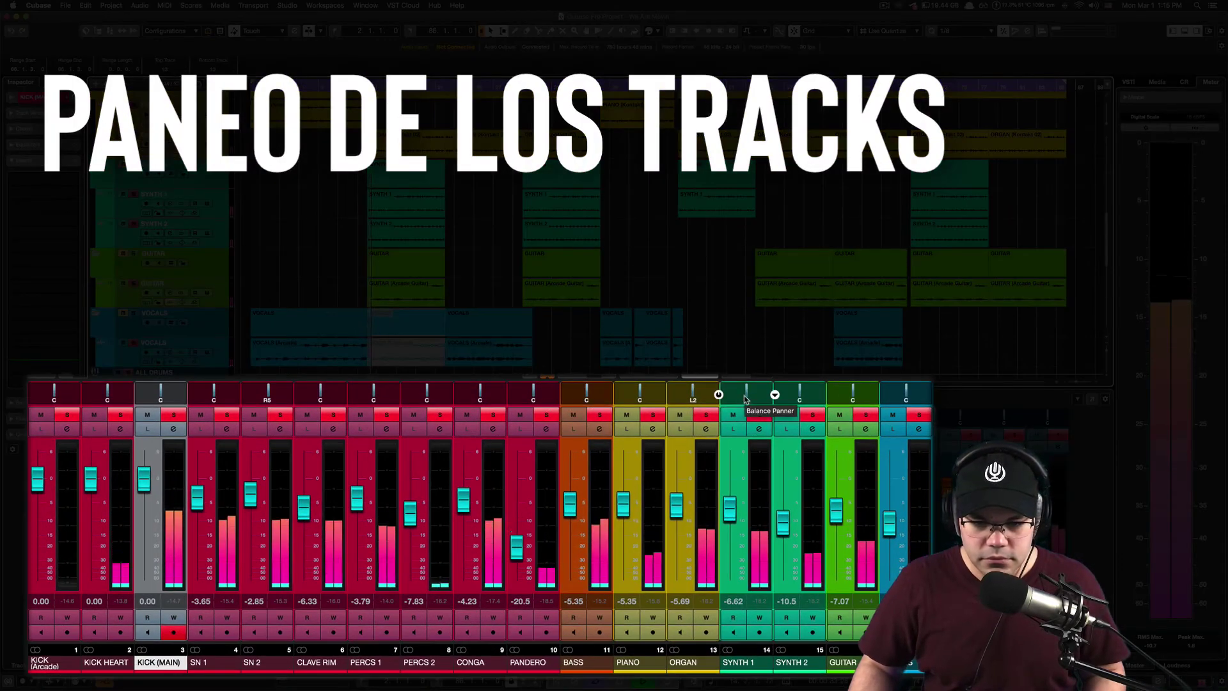
pyautogui.moveTo(745, 397); pyautogui.dragTo(727, 397)
pyautogui.moveTo(802, 397); pyautogui.dragTo(811, 397)
pyautogui.moveTo(792, 532); pyautogui.dragTo(792, 523)
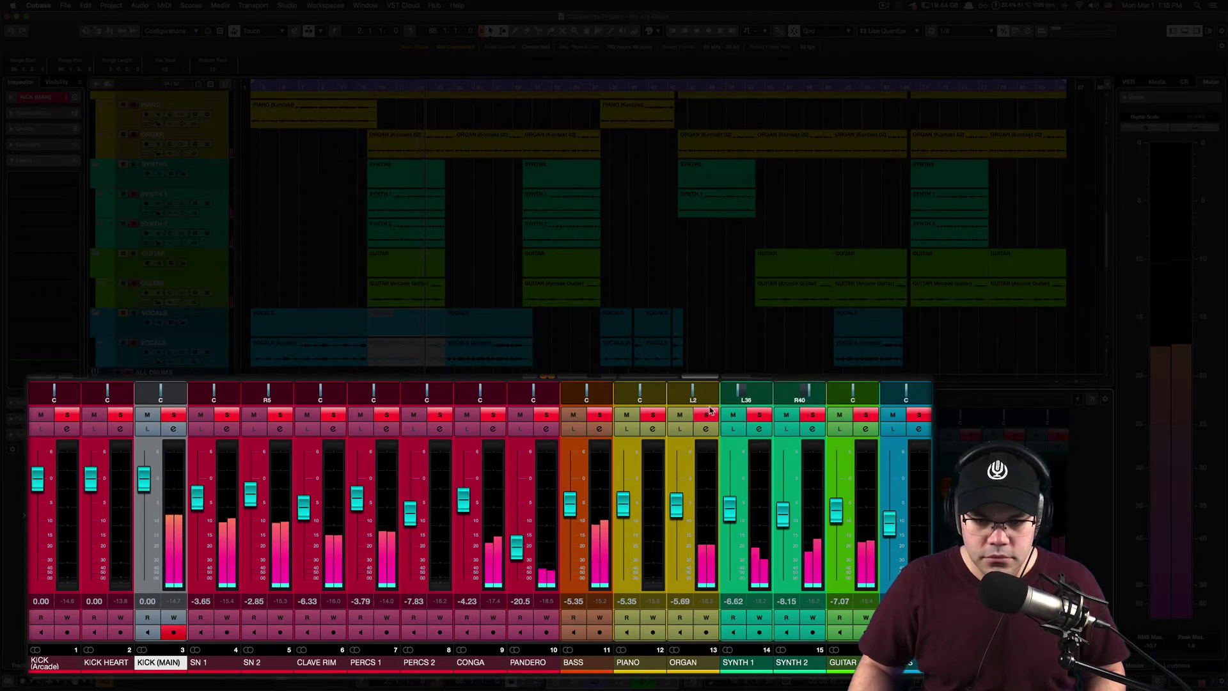
# Pan ORGAN to L14 and SYNTH 1 to L60, replay from about bar 13 and lower SYNTH 1 to about -8.15 dB
pyautogui.moveTo(696, 392); pyautogui.dragTo(732, 392)
pyautogui.click(366, 89)
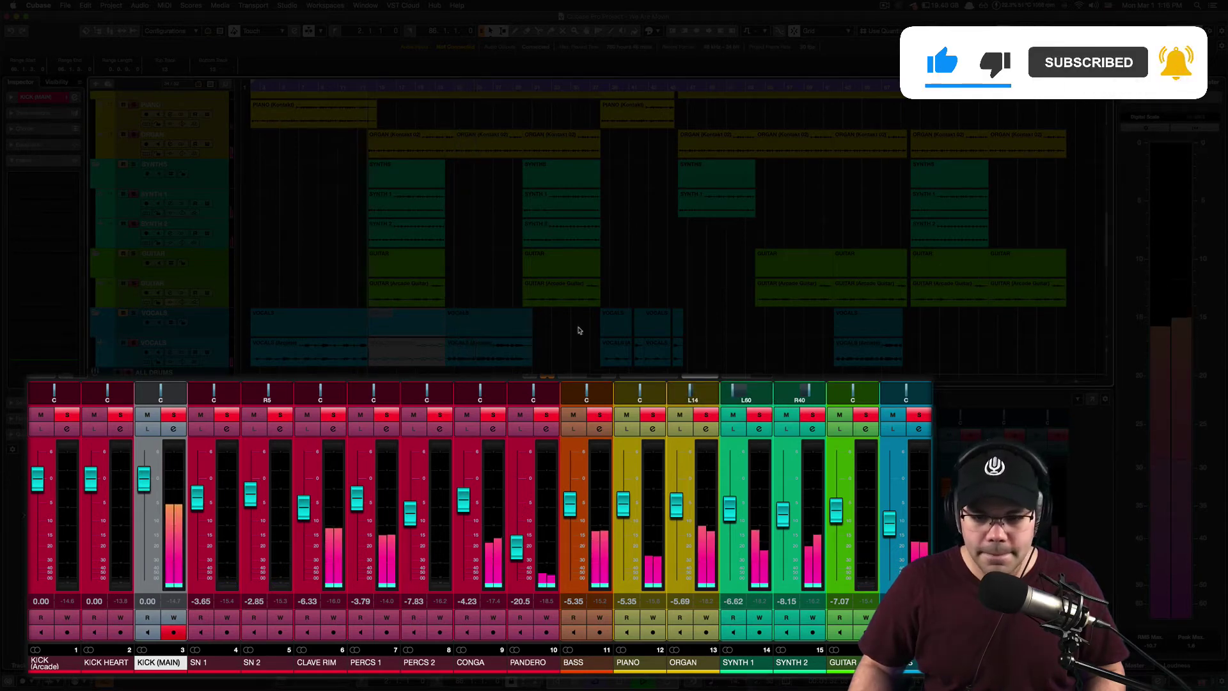
pyautogui.moveTo(728, 514); pyautogui.dragTo(727, 519)
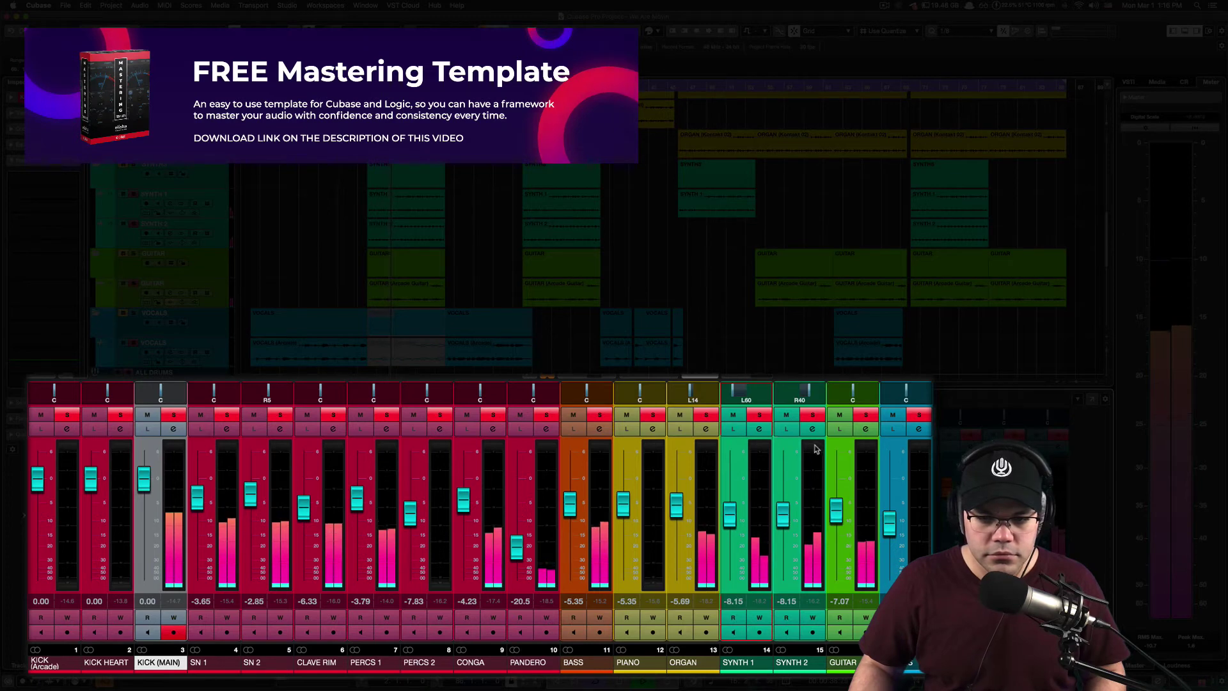
# Raise SYNTH 2 to about -6.92 dB and pan SYNTH 2 to R43, SYNTH 1 to L38, ORGAN to R17 and GUITAR to L40
pyautogui.moveTo(777, 523); pyautogui.dragTo(779, 519)
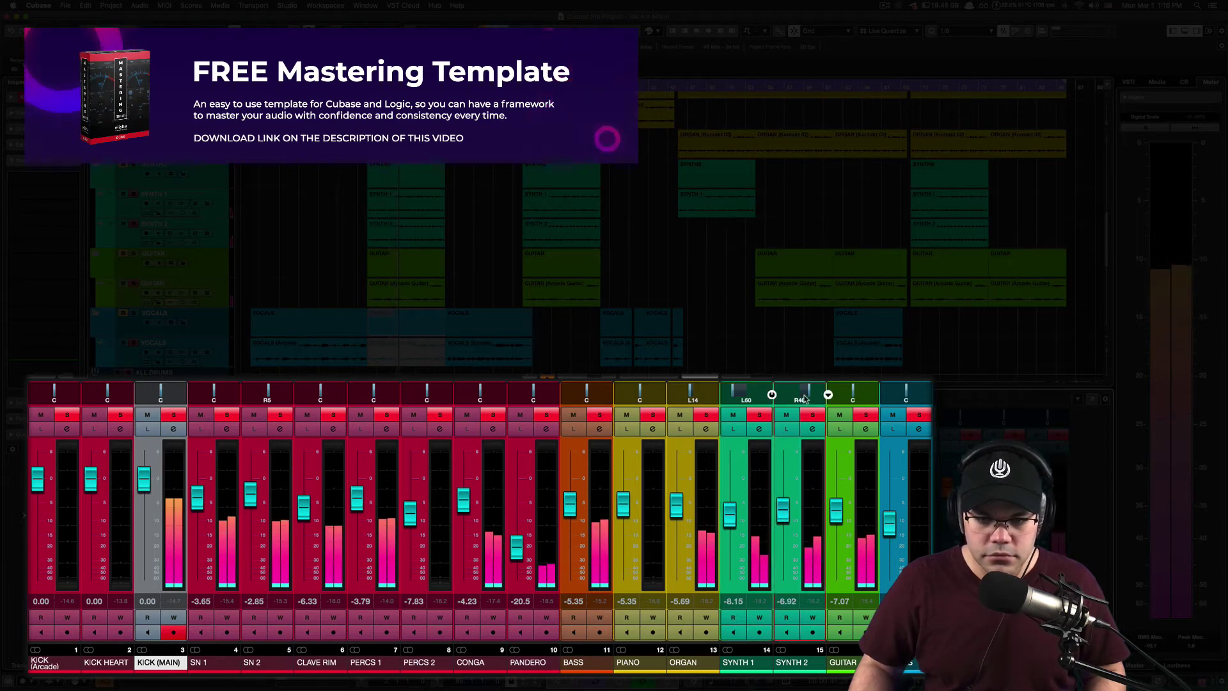
pyautogui.moveTo(807, 391); pyautogui.dragTo(810, 397)
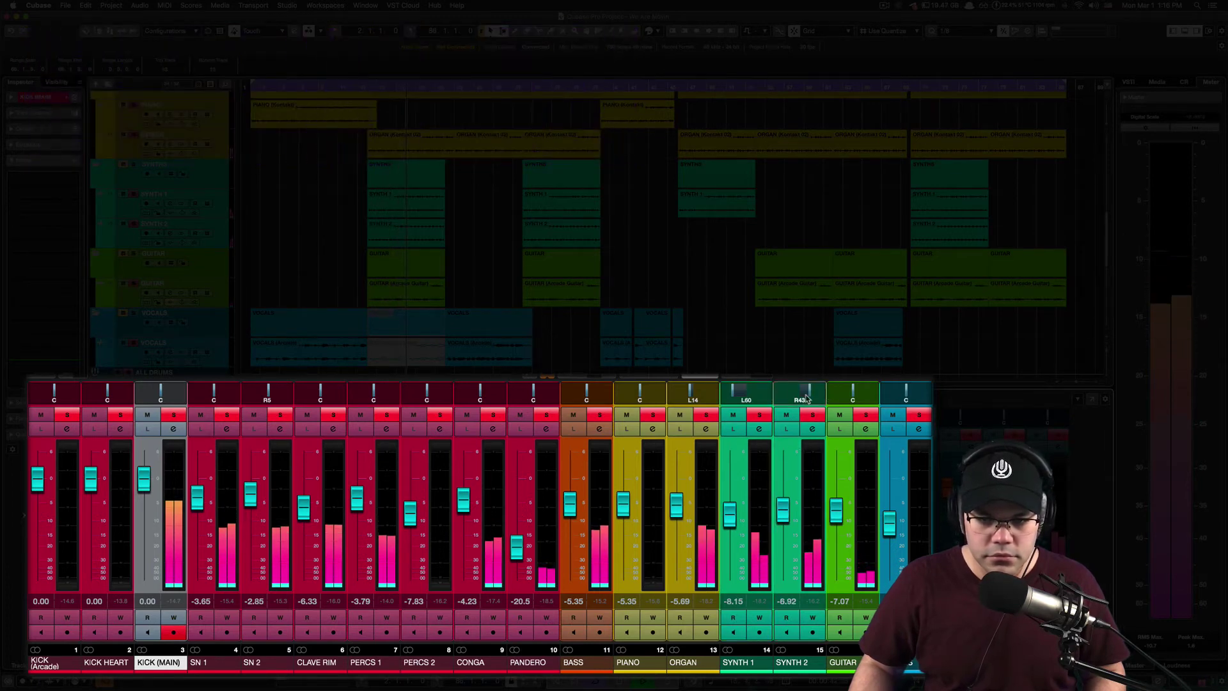
pyautogui.moveTo(729, 395); pyautogui.dragTo(733, 391)
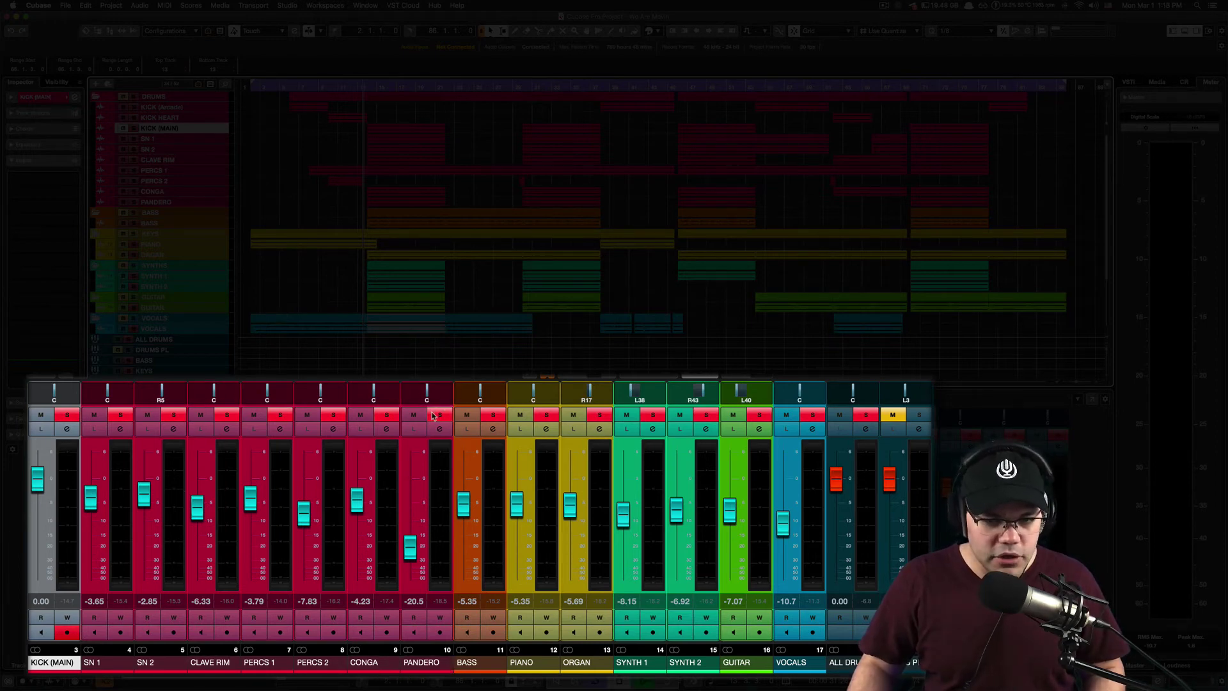
# While the song plays, pan PANDERO to R19, CLAVE RIM to L33 and SN 2 to L10
pyautogui.press('space')
pyautogui.moveTo(427, 394); pyautogui.dragTo(431, 395)
pyautogui.moveTo(214, 395); pyautogui.dragTo(211, 394)
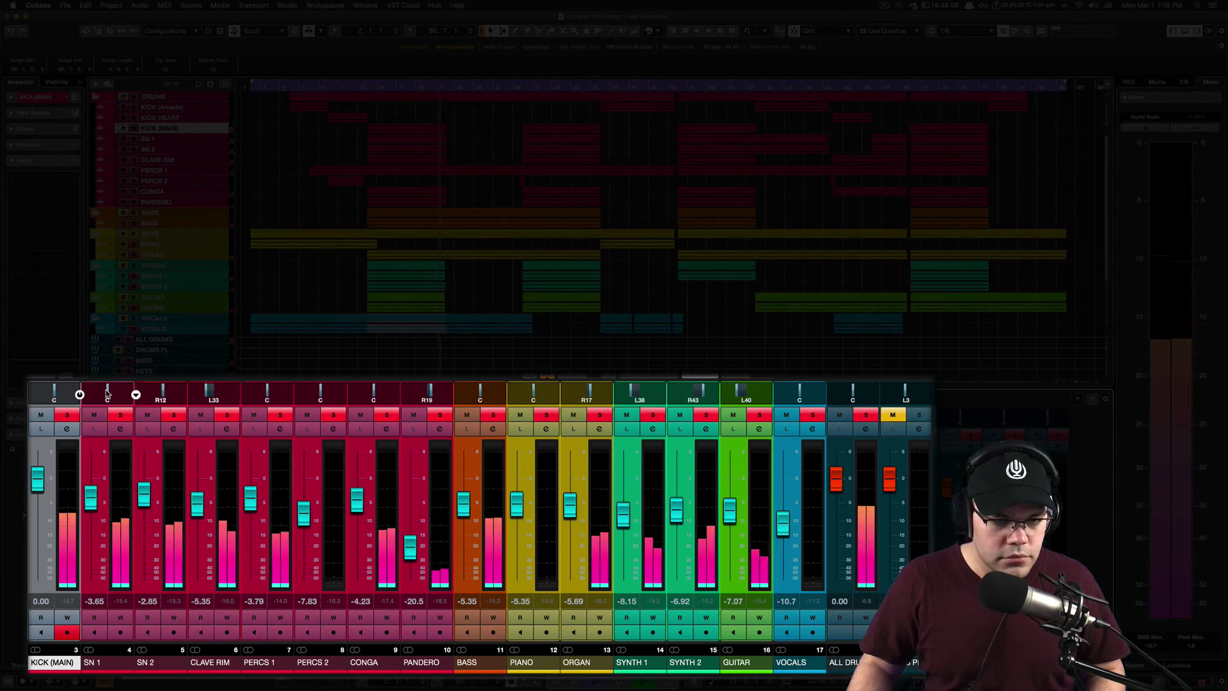
pyautogui.moveTo(163, 398); pyautogui.dragTo(158, 399)
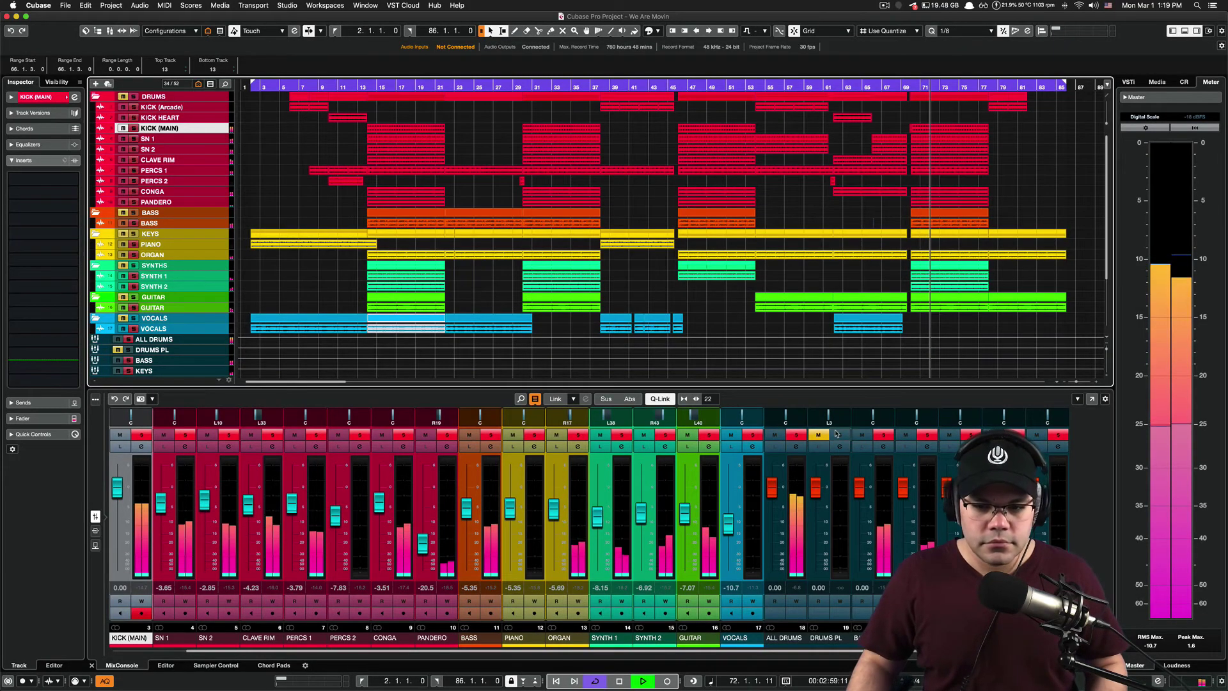
# Unmute the DRUMS PL group, pull its fader all the way down and reset its panning to center
pyautogui.click(819, 435)
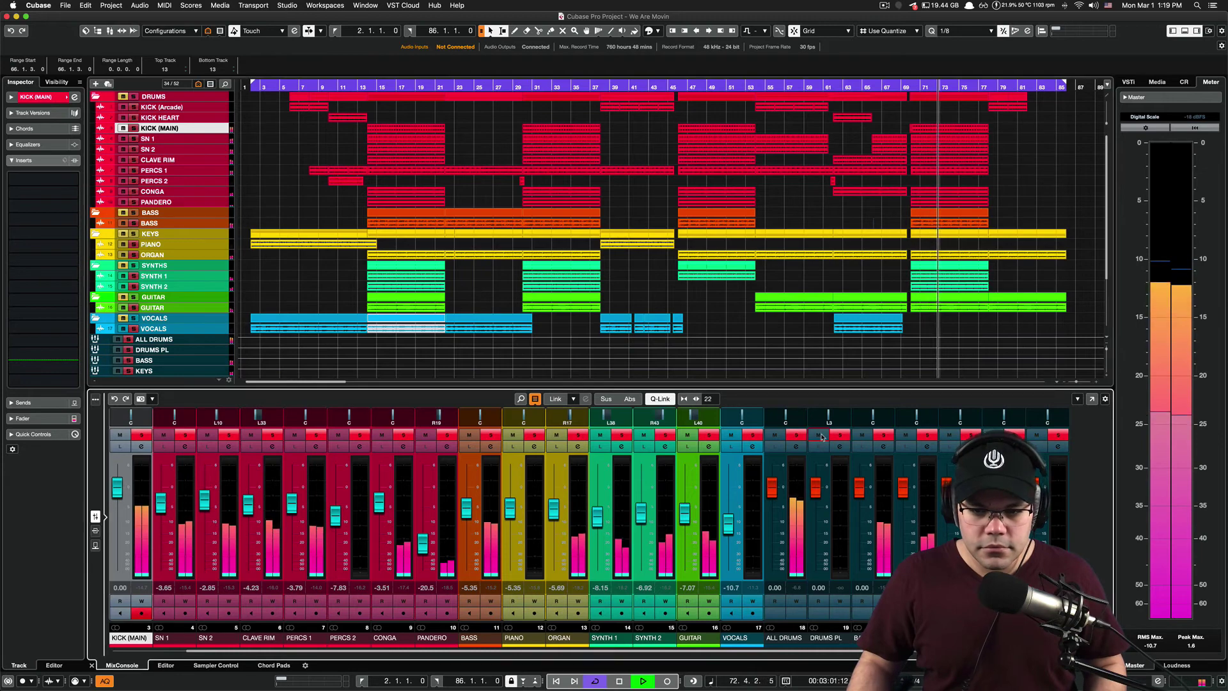
pyautogui.moveTo(817, 488); pyautogui.dragTo(816, 579)
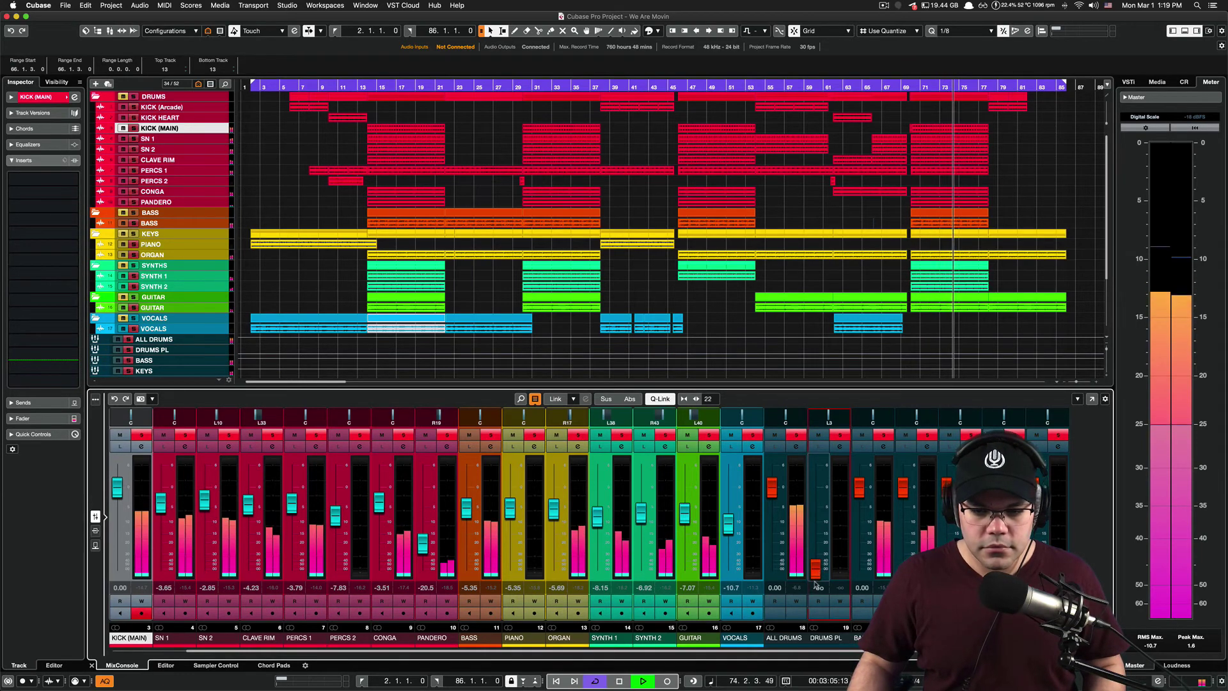
pyautogui.doubleClick(829, 422)
pyautogui.write('0')
pyautogui.press('Return')
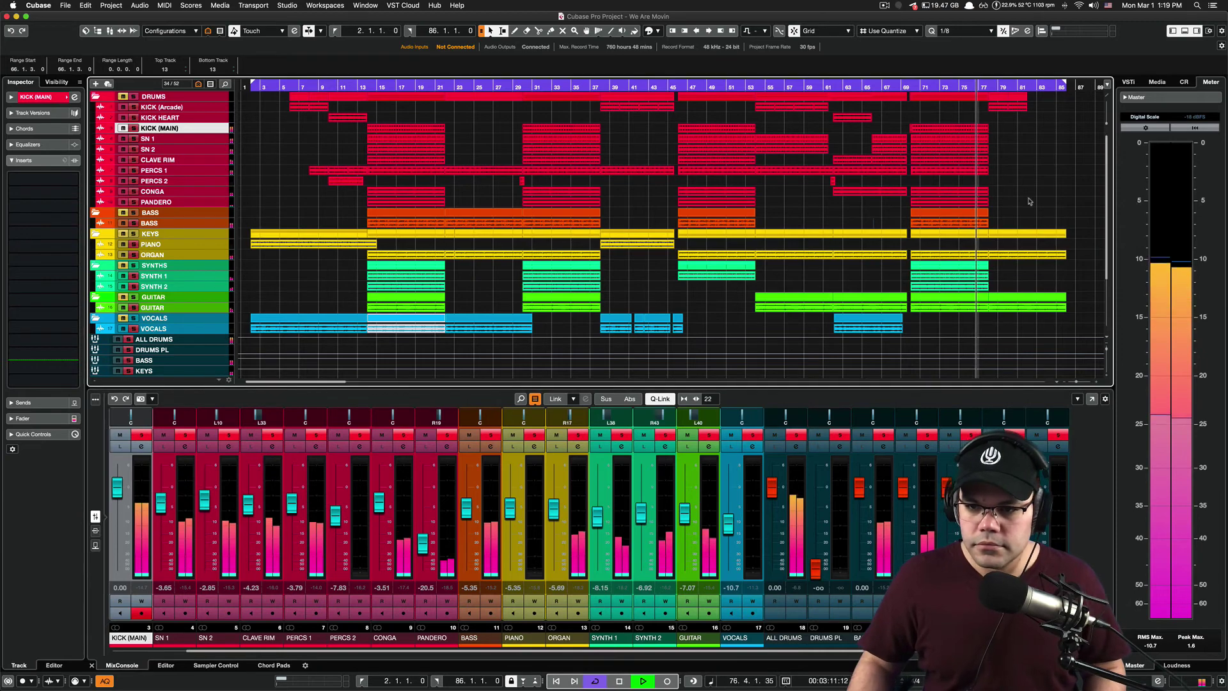
# Clear the event selection, stop playback and return the project cursor to bar 13
pyautogui.click(844, 321)
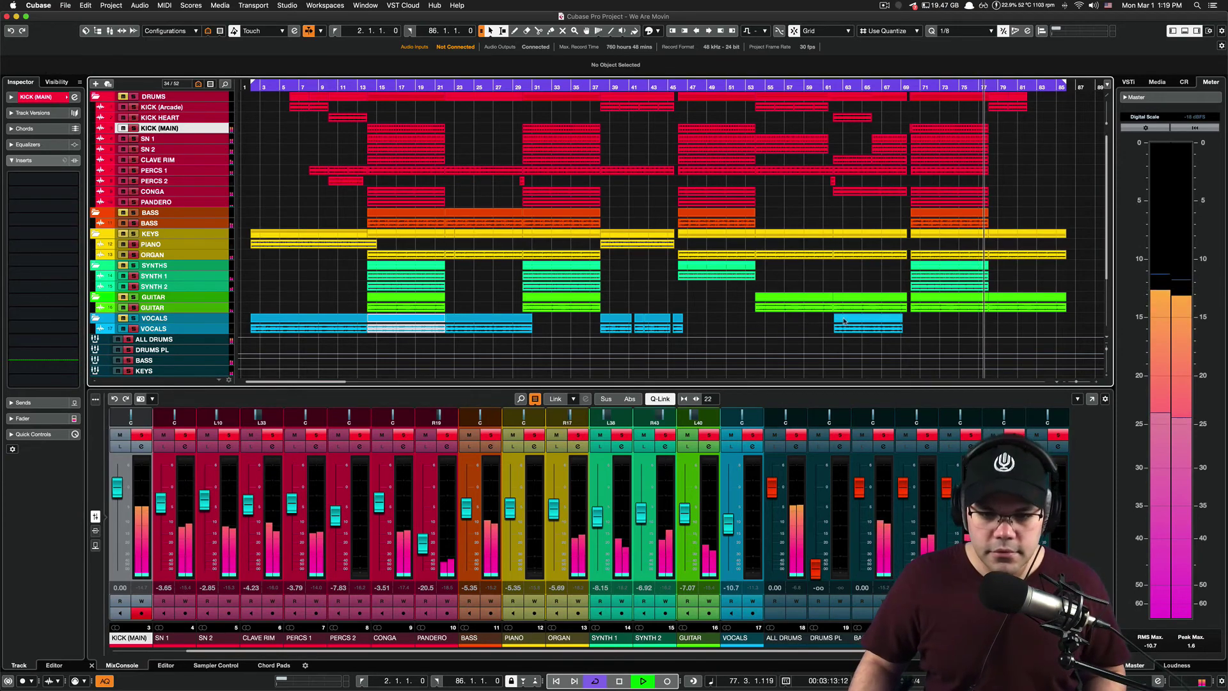
pyautogui.press('space')
pyautogui.click(364, 85)
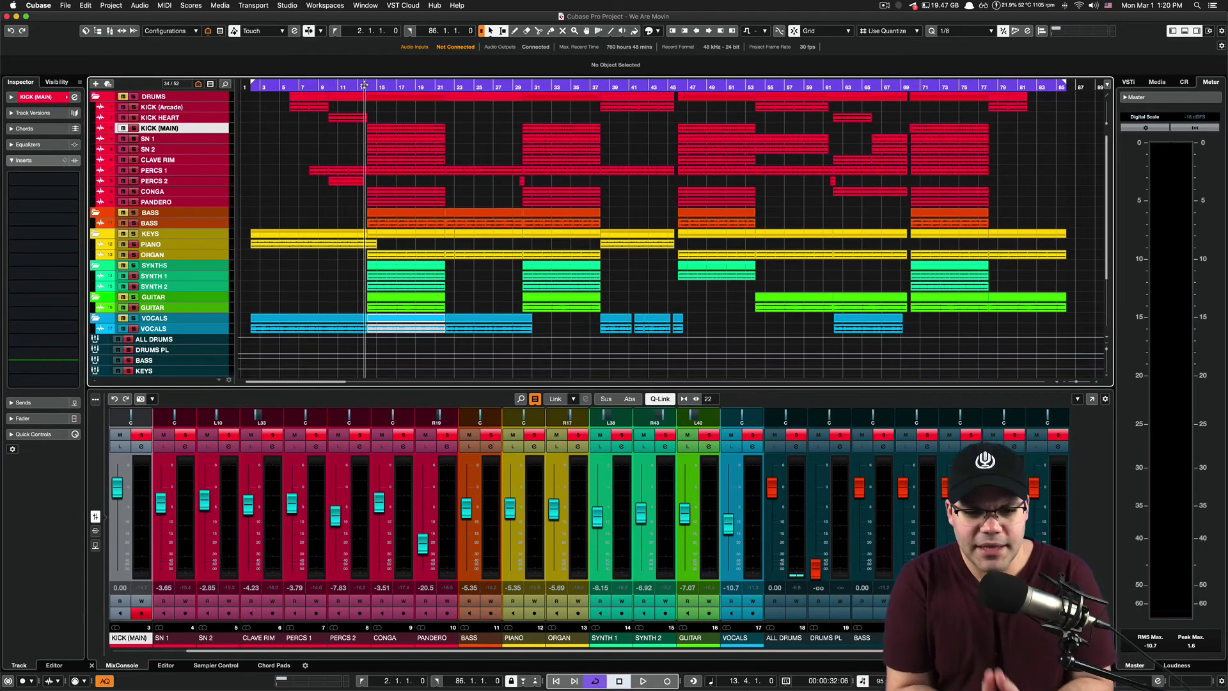